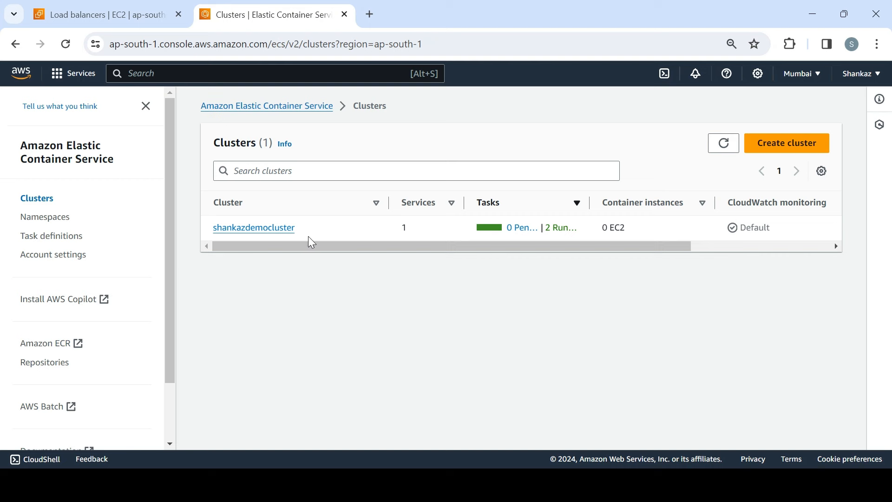
# Step: Open shankazdemocluster and bring up the update form for its demoservice service
pyautogui.click(280, 237)
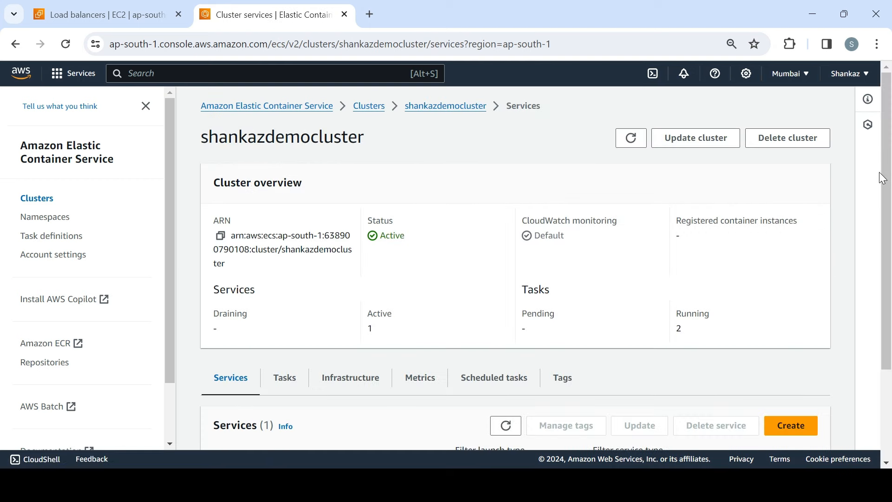
pyautogui.scroll(-3, 884, 178)
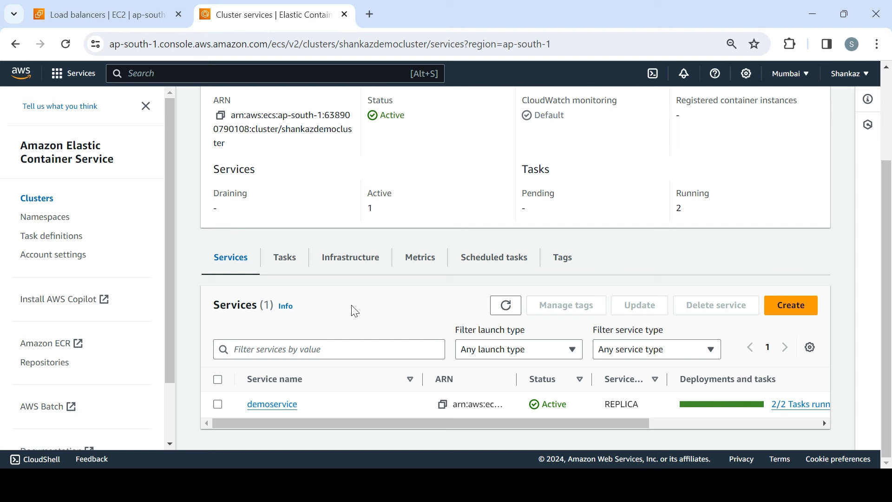
pyautogui.click(219, 406)
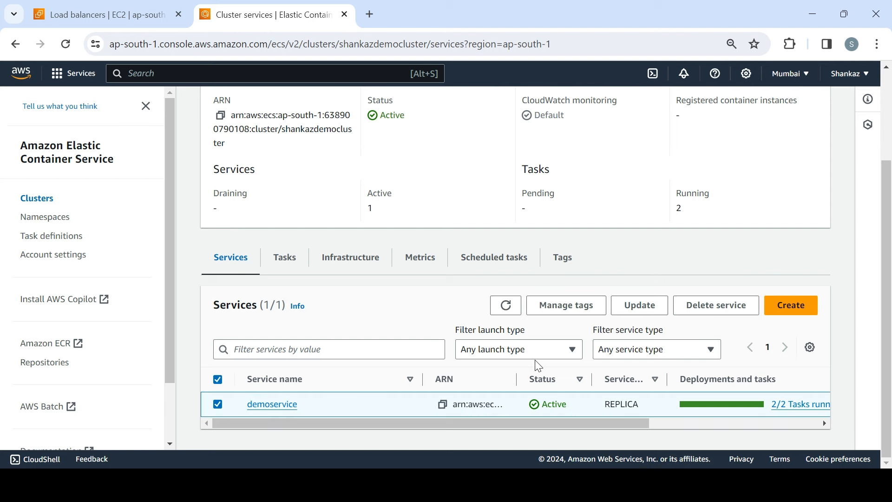
pyautogui.click(640, 305)
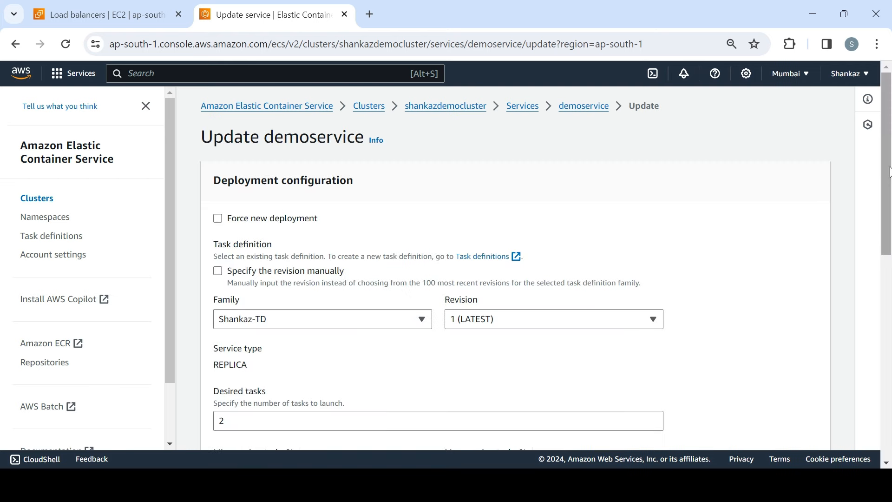
# Step: Look through the update options available for demoservice and return to the cluster's list of services
pyautogui.scroll(-1, 890, 177)
pyautogui.moveTo(889, 178); pyautogui.dragTo(889, 408)
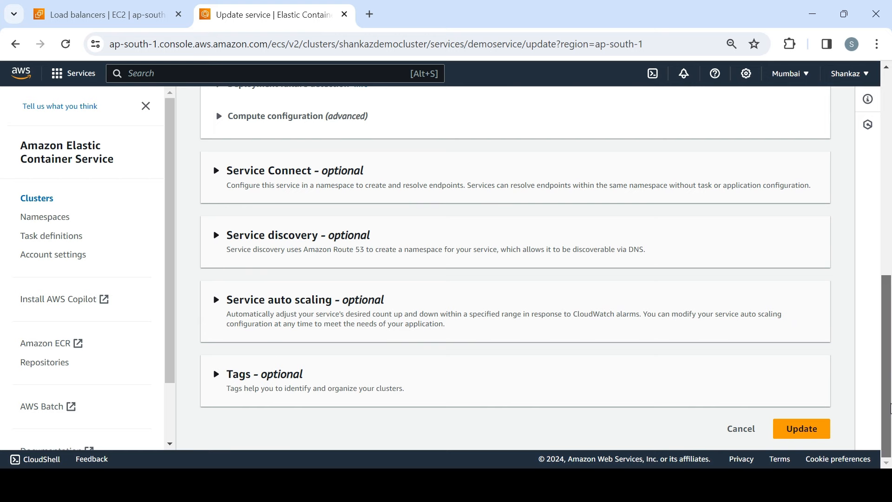
pyautogui.moveTo(890, 451); pyautogui.dragTo(889, 174)
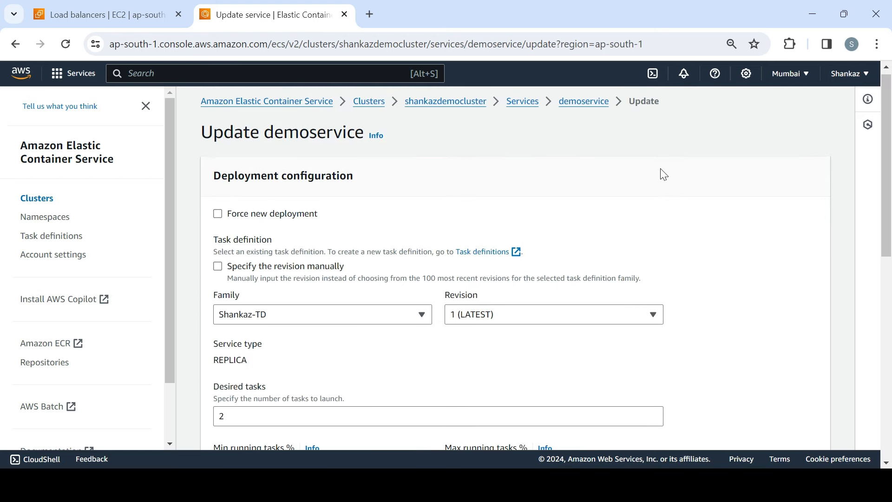
pyautogui.click(596, 103)
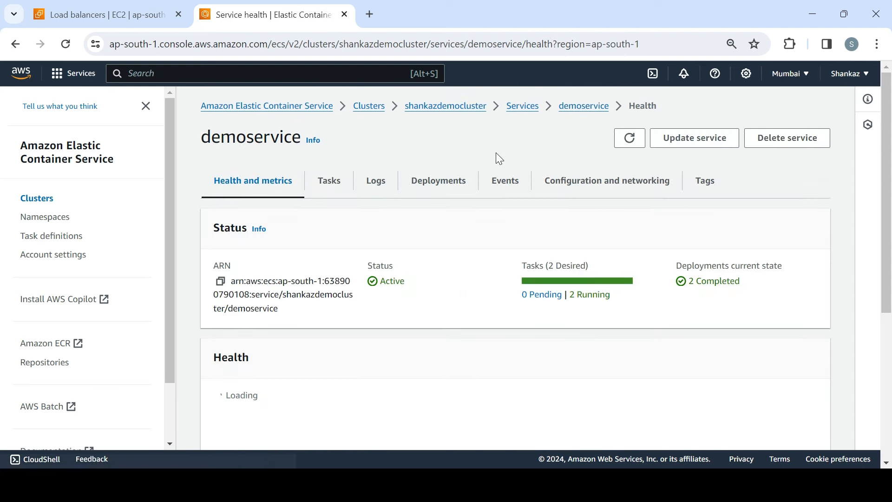
pyautogui.click(522, 111)
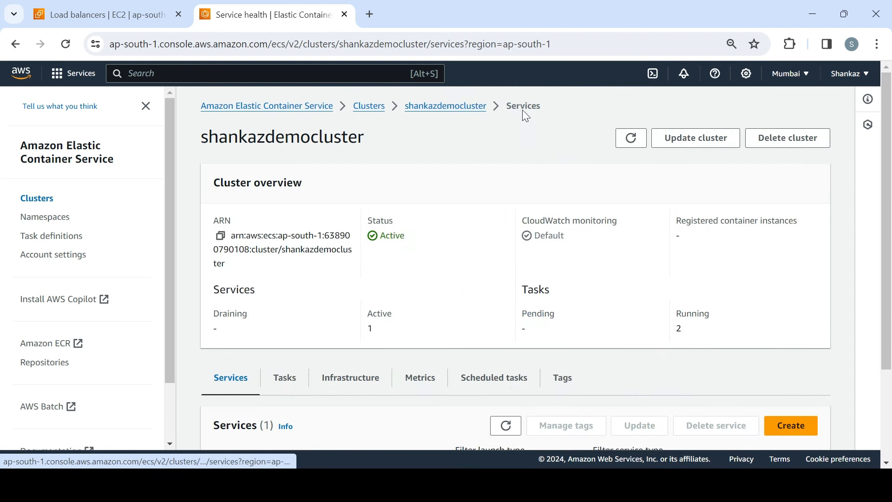
# Step: Start creating a new service in the cluster and set its compute option to Launch type
pyautogui.click(788, 424)
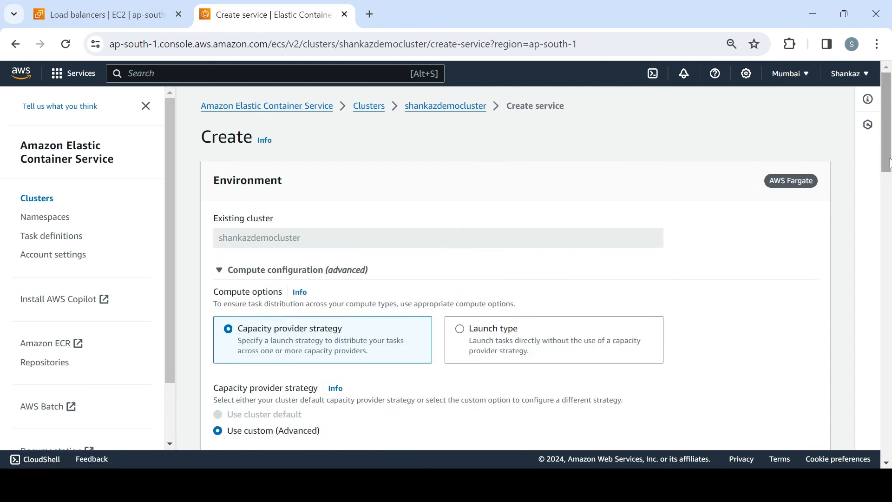
pyautogui.moveTo(890, 175); pyautogui.dragTo(886, 206)
pyautogui.click(533, 170)
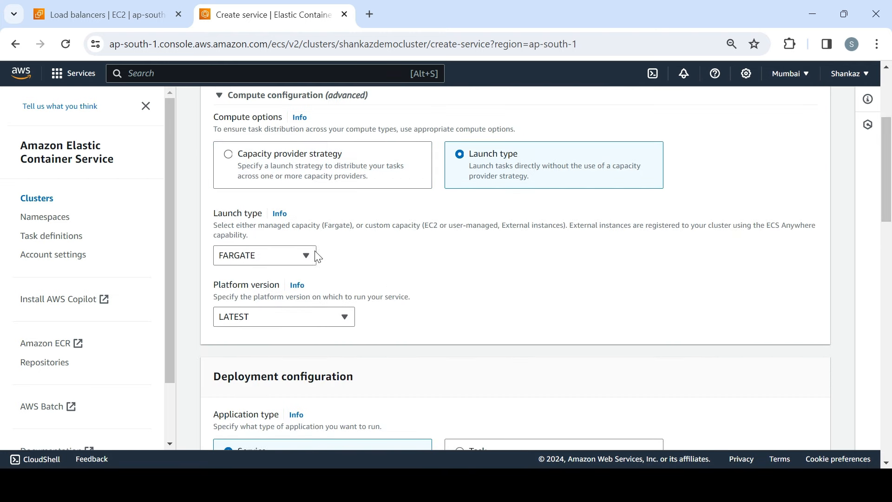
# Step: Choose the Shankaz-TD task definition family and name the service DemoService2
pyautogui.moveTo(889, 152); pyautogui.dragTo(889, 266)
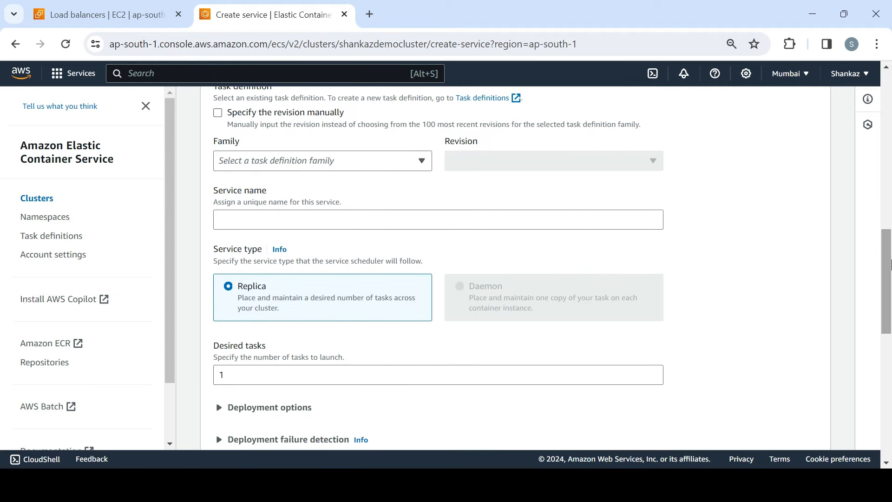
pyautogui.click(389, 168)
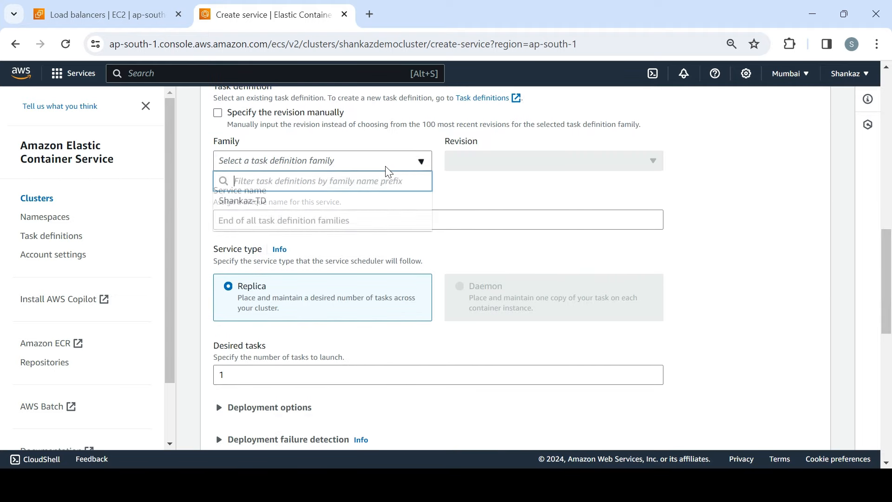
pyautogui.click(335, 203)
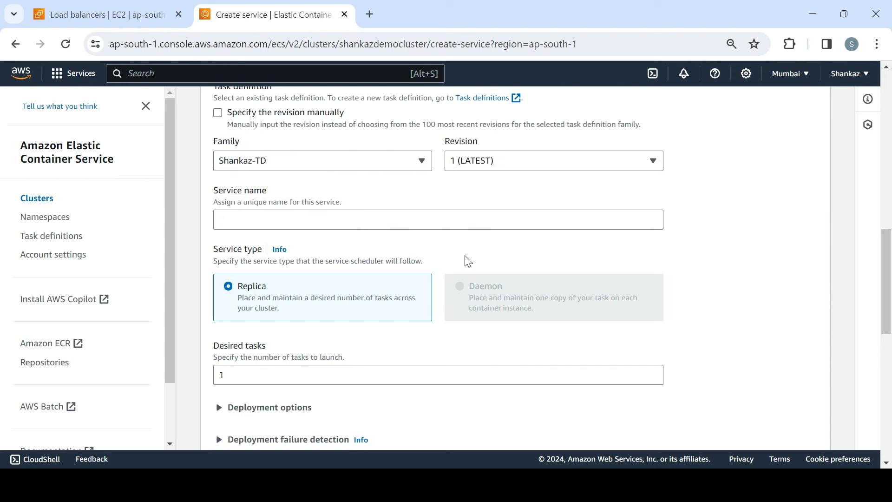
pyautogui.click(463, 221)
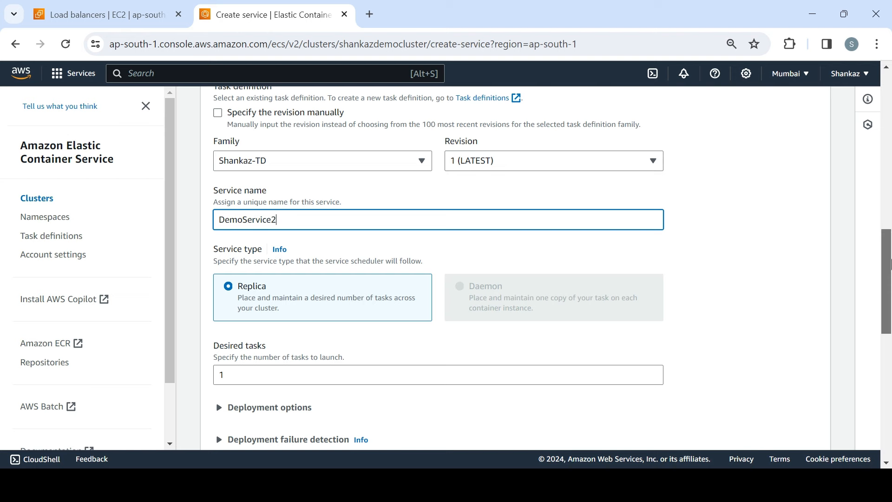
# Step: Set the service's load balancer type to Application Load Balancer and choose to use an existing load balancer
pyautogui.moveTo(888, 269); pyautogui.dragTo(889, 420)
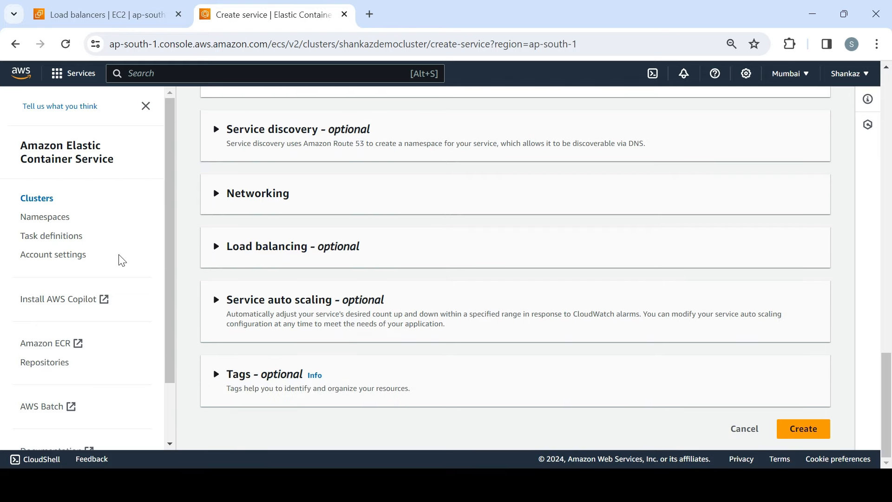
pyautogui.click(216, 251)
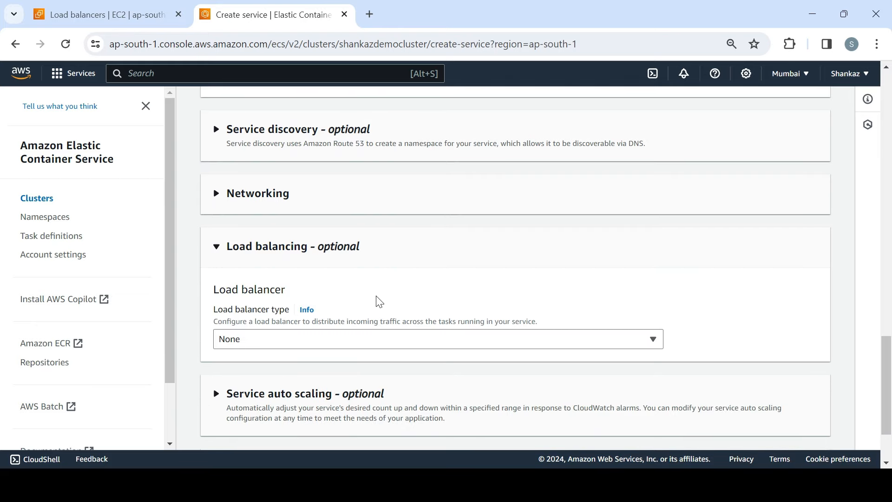
pyautogui.click(332, 342)
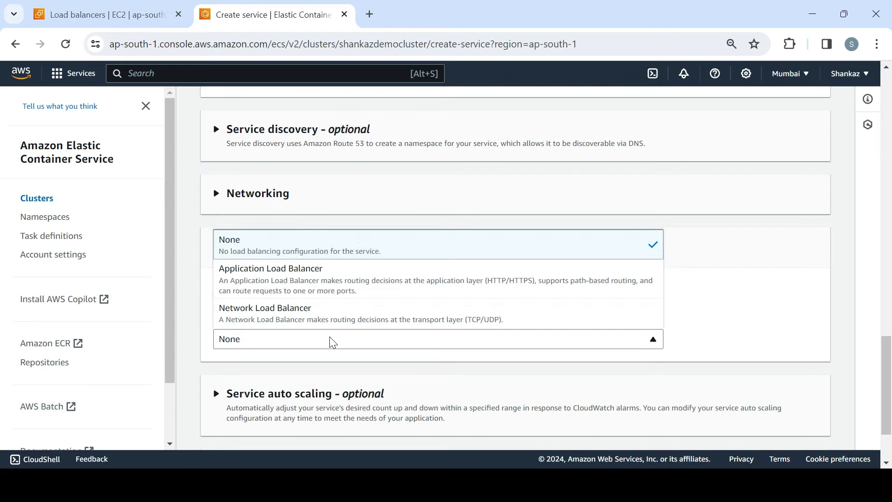
pyautogui.click(306, 288)
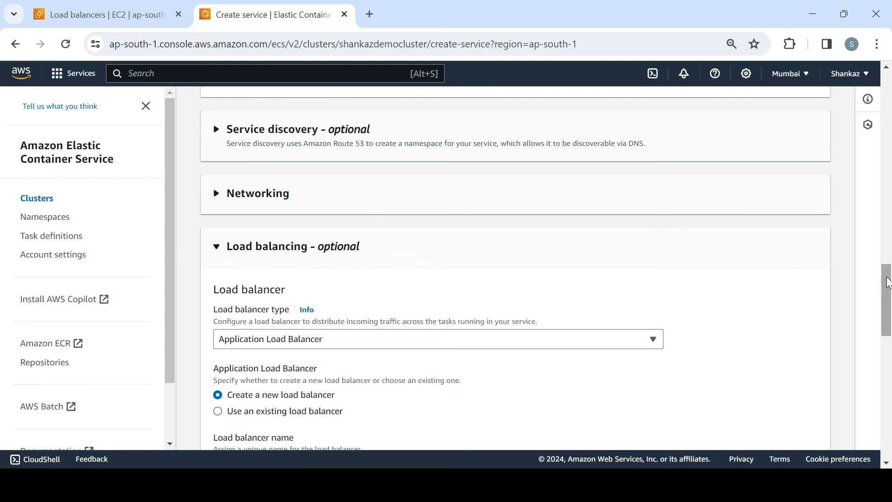
pyautogui.moveTo(888, 283)
pyautogui.mouseDown()
pyautogui.moveTo(887, 341)
pyautogui.moveTo(887, 328)
pyautogui.mouseUp()
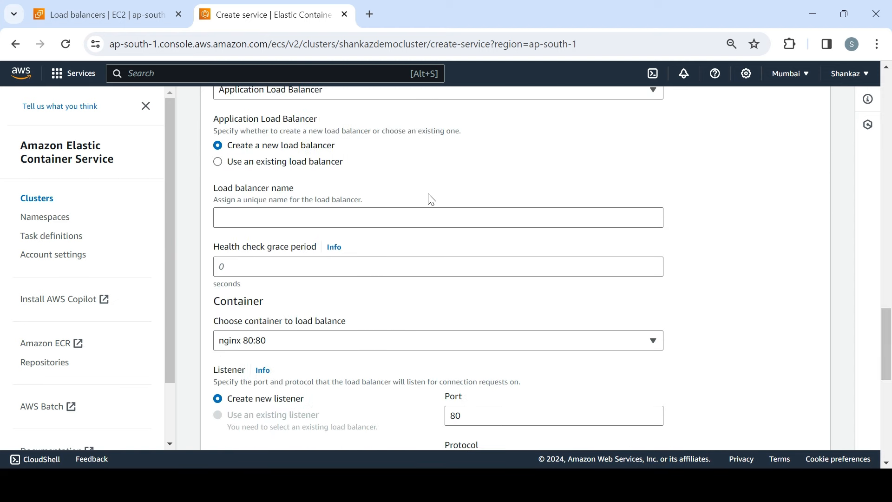
pyautogui.click(218, 162)
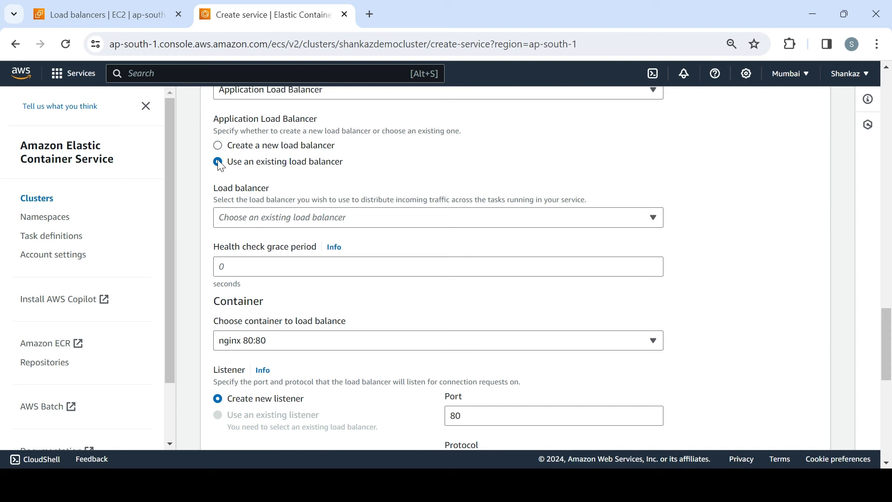
pyautogui.moveTo(888, 338); pyautogui.dragTo(889, 306)
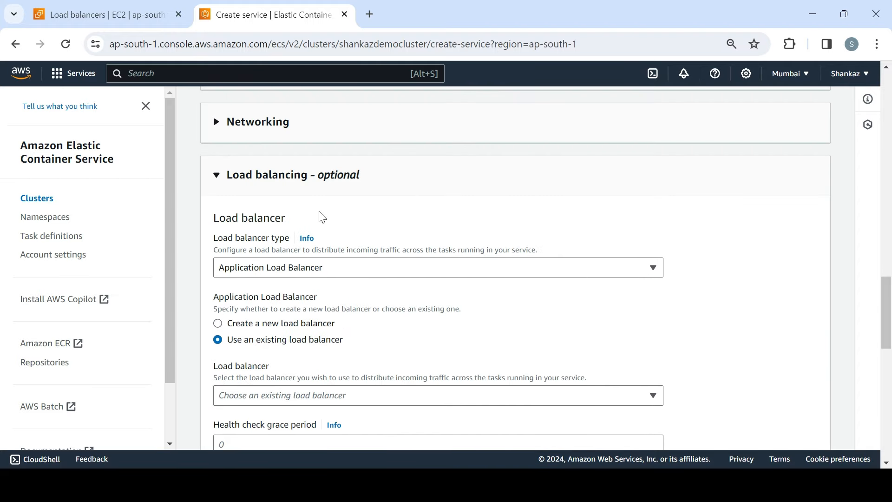
# Step: Switch to the EC2 load balancers page, start a new Application Load Balancer and name it demoLB
pyautogui.click(121, 16)
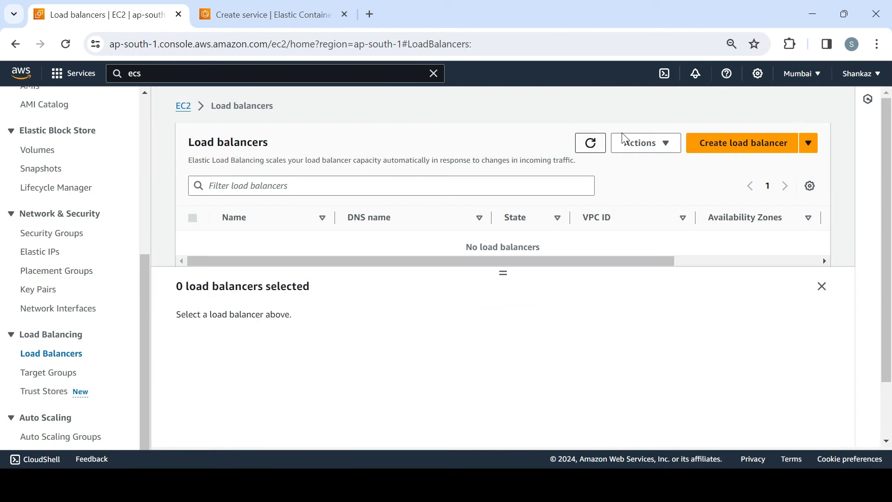
pyautogui.click(757, 145)
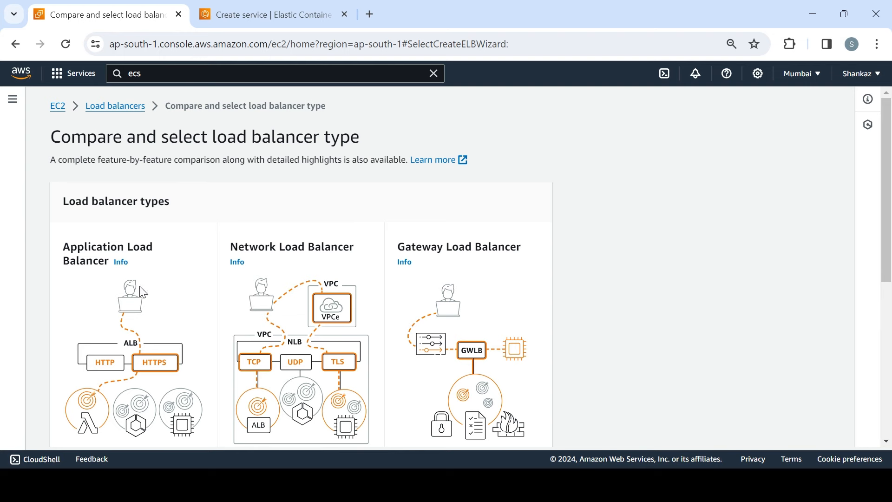
pyautogui.scroll(-5, 143, 292)
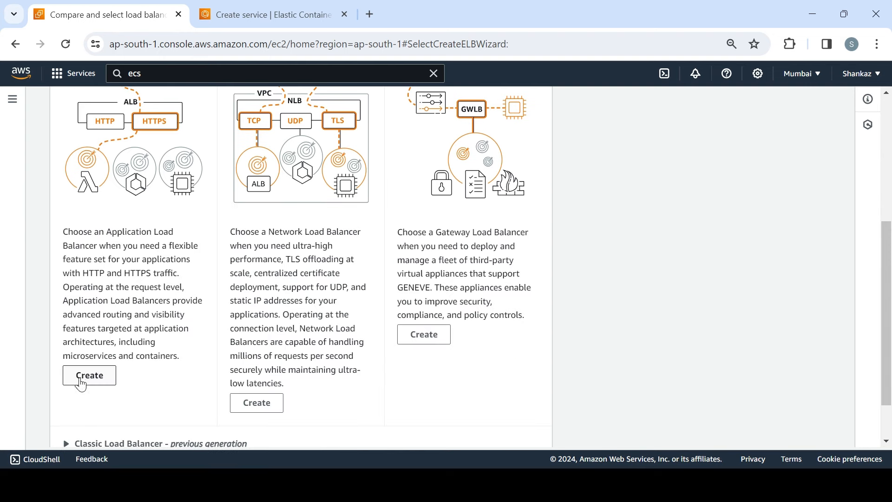
pyautogui.click(81, 384)
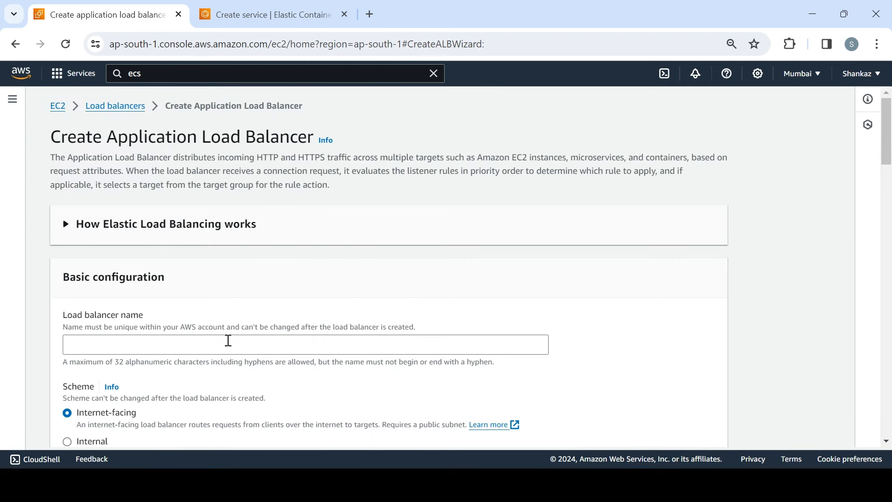
pyautogui.click(229, 340)
pyautogui.write('demoLB')
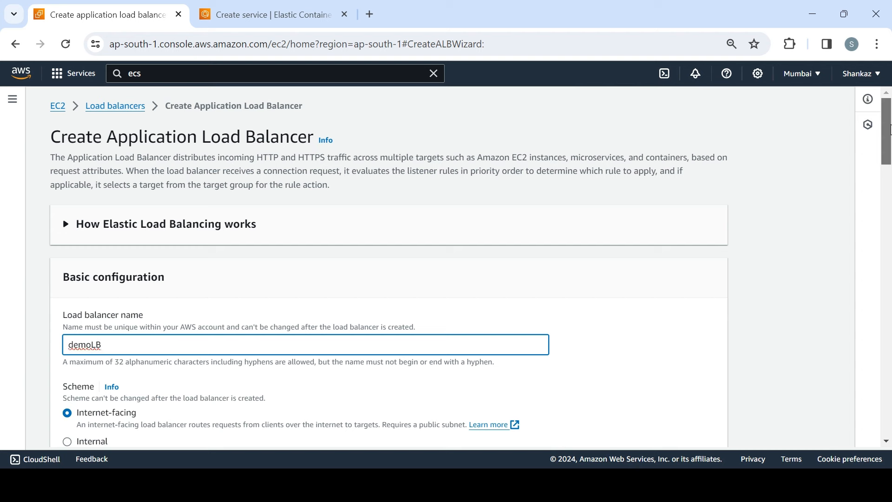
# Step: Select VPC vpc-09416282b6b989173 and map the load balancer to zones ap-south-1a, ap-south-1b and ap-south-1c
pyautogui.scroll(-5, 294, 231)
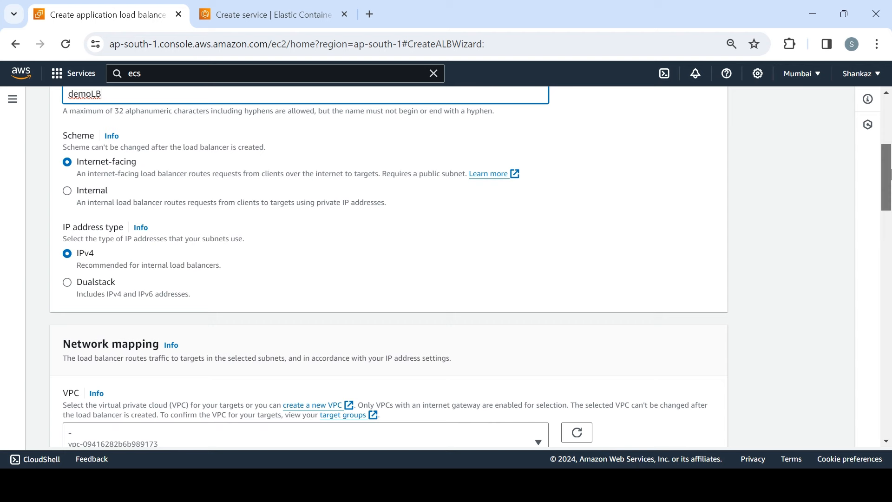
pyautogui.scroll(-4, 889, 209)
pyautogui.scroll(-2, 888, 209)
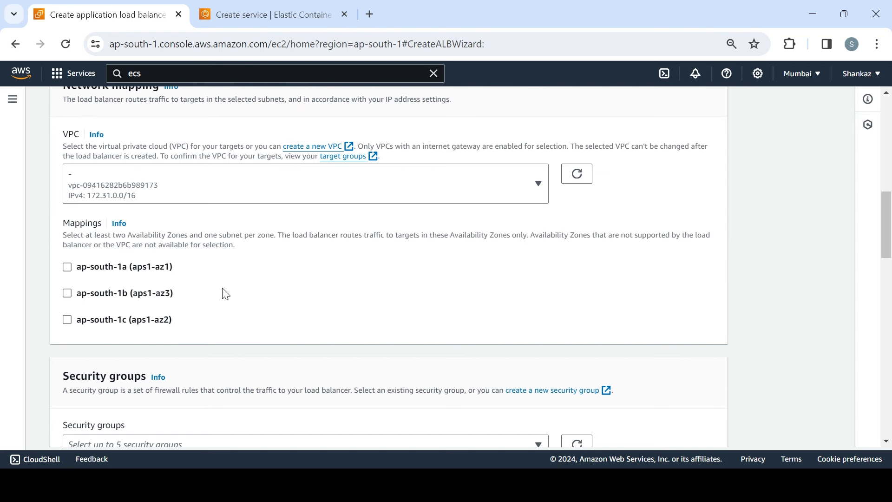
pyautogui.click(159, 197)
pyautogui.click(142, 252)
pyautogui.click(69, 269)
pyautogui.click(67, 368)
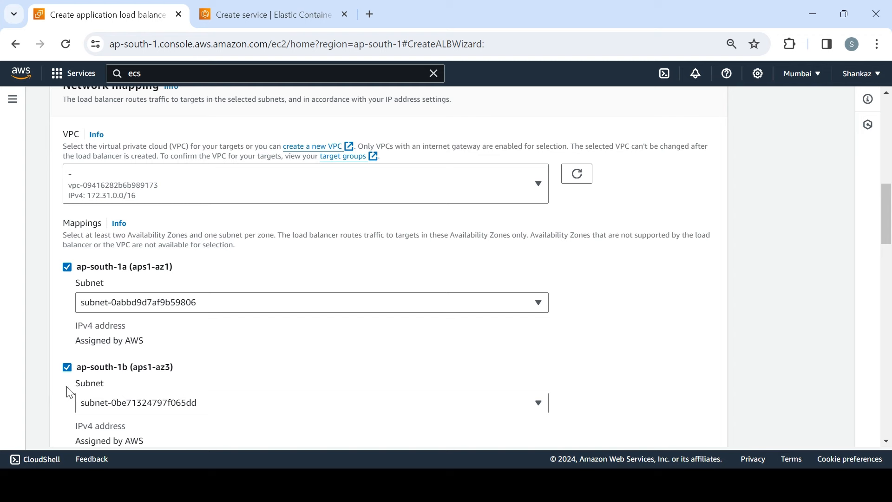
pyautogui.moveTo(887, 233); pyautogui.dragTo(890, 285)
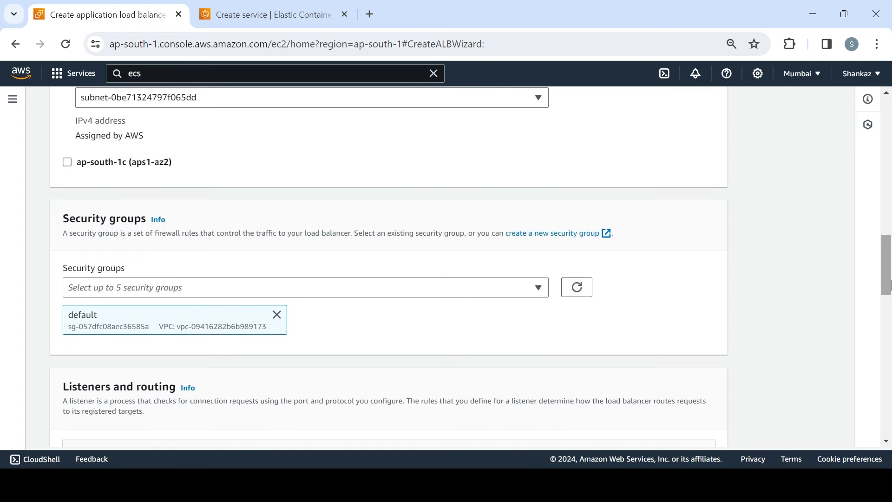
pyautogui.click(67, 163)
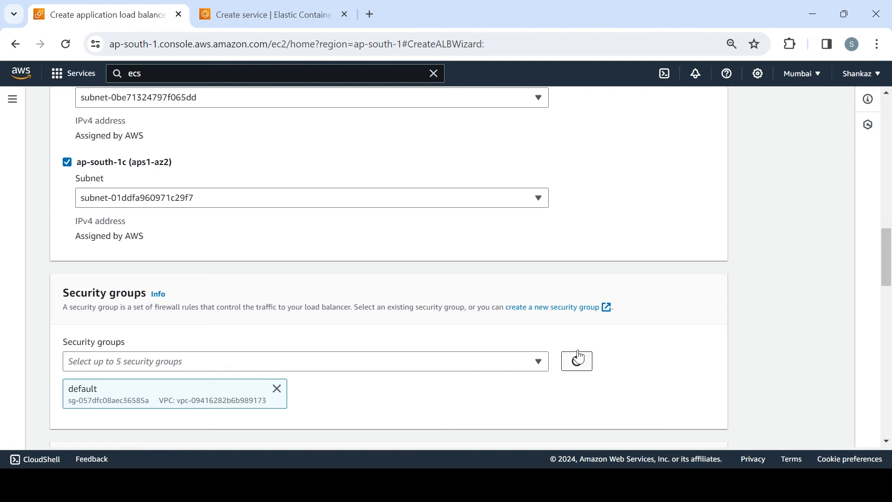
# Step: Open the target group creation form for the HTTP:80 listener in a separate tab and review the target types
pyautogui.moveTo(889, 264); pyautogui.dragTo(890, 327)
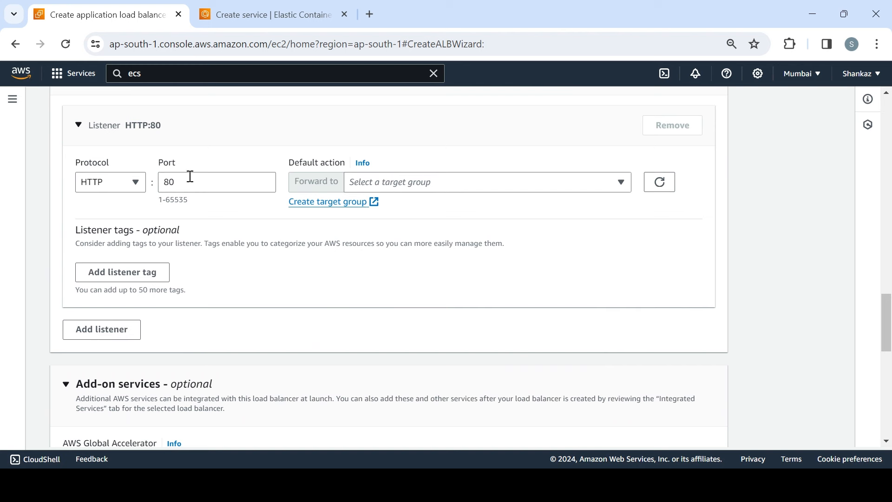
pyautogui.middleClick(335, 204)
pyautogui.click(287, 4)
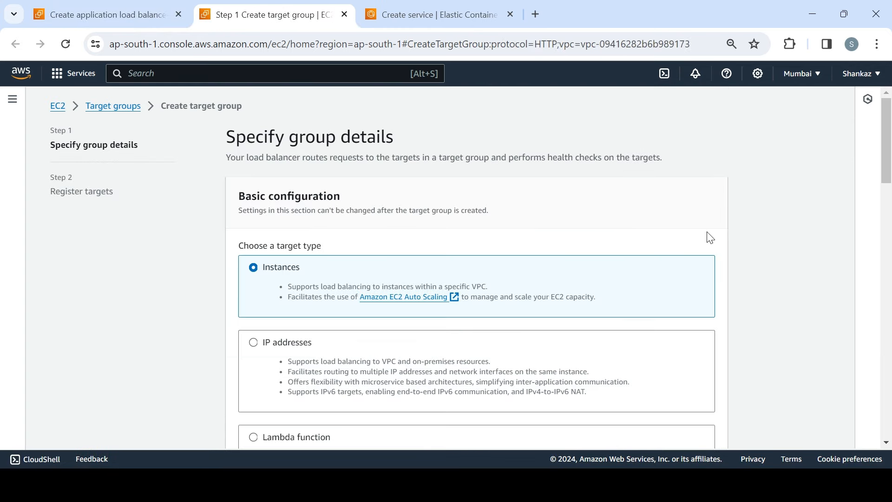
pyautogui.moveTo(890, 138)
pyautogui.mouseDown()
pyautogui.moveTo(890, 167)
pyautogui.moveTo(890, 148)
pyautogui.mouseUp()
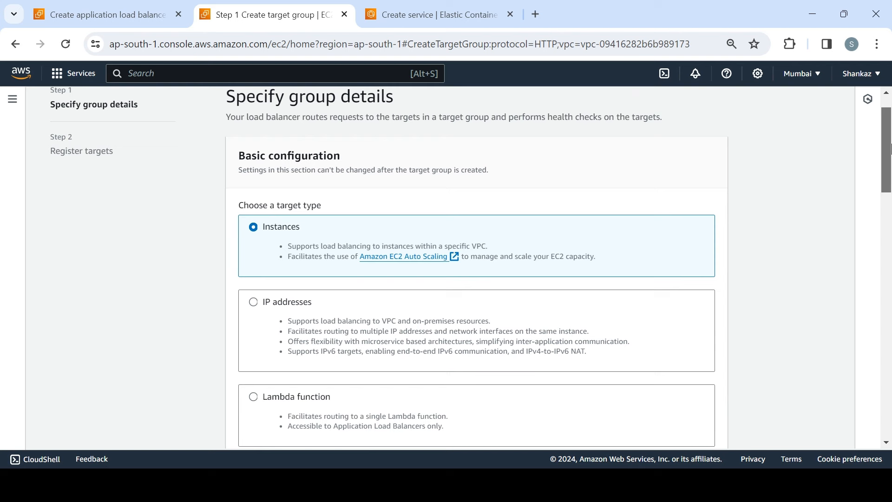
pyautogui.moveTo(890, 147); pyautogui.dragTo(890, 166)
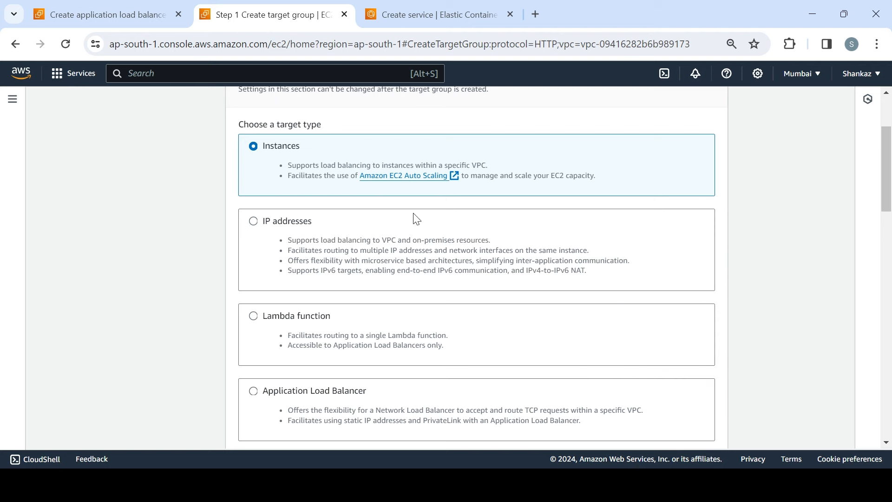
# Step: Choose IP addresses as the target type, name the target group demoTG and continue to target registration
pyautogui.click(380, 231)
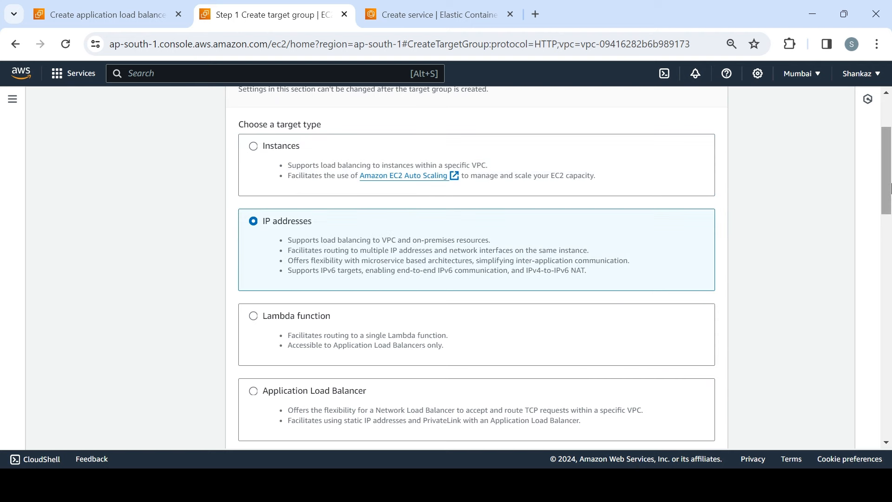
pyautogui.moveTo(891, 188); pyautogui.dragTo(891, 237)
pyautogui.click(441, 270)
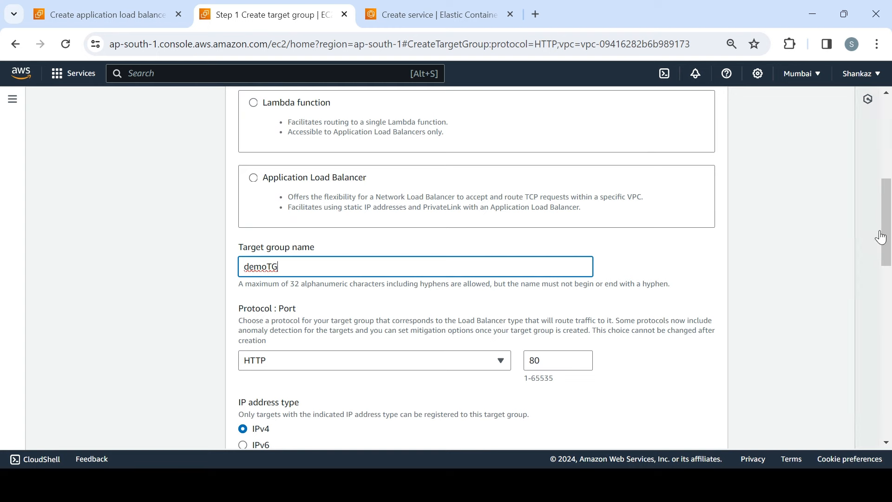
pyautogui.moveTo(891, 230); pyautogui.dragTo(891, 421)
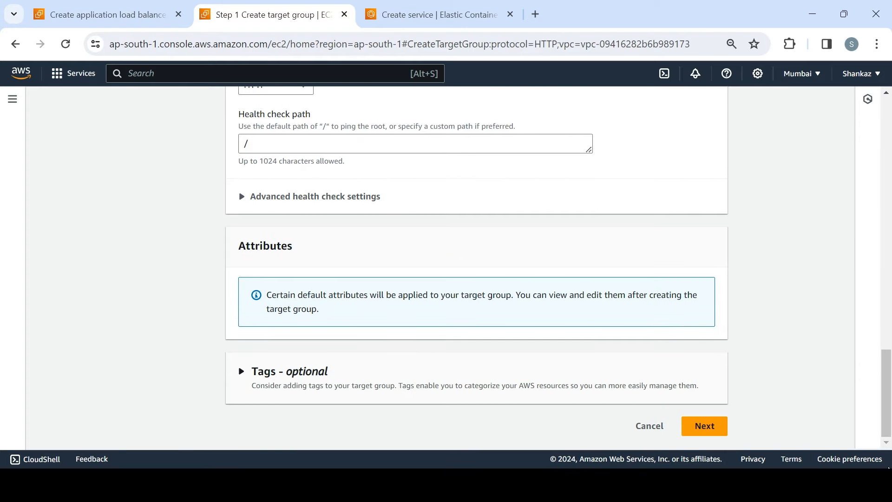
pyautogui.click(693, 424)
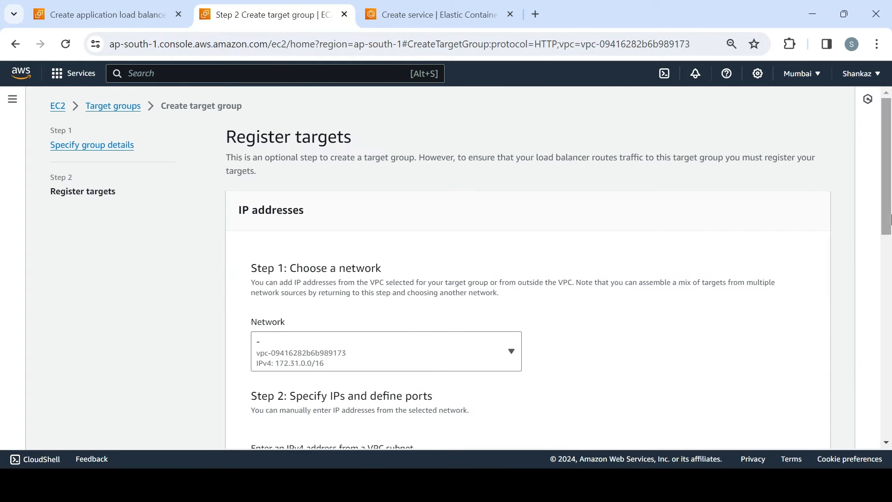
# Step: Remove the prefilled IPv4 address entry and create the target group without registering any targets, leaving port 80
pyautogui.moveTo(891, 195); pyautogui.dragTo(891, 277)
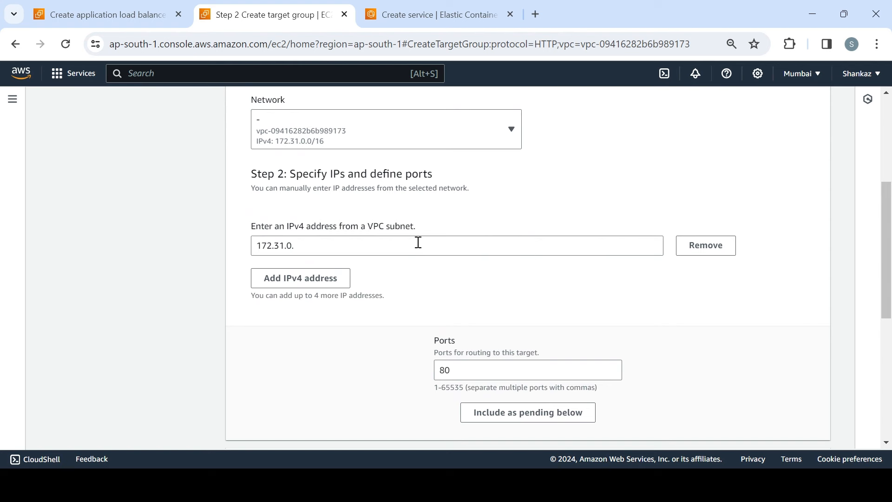
pyautogui.click(692, 253)
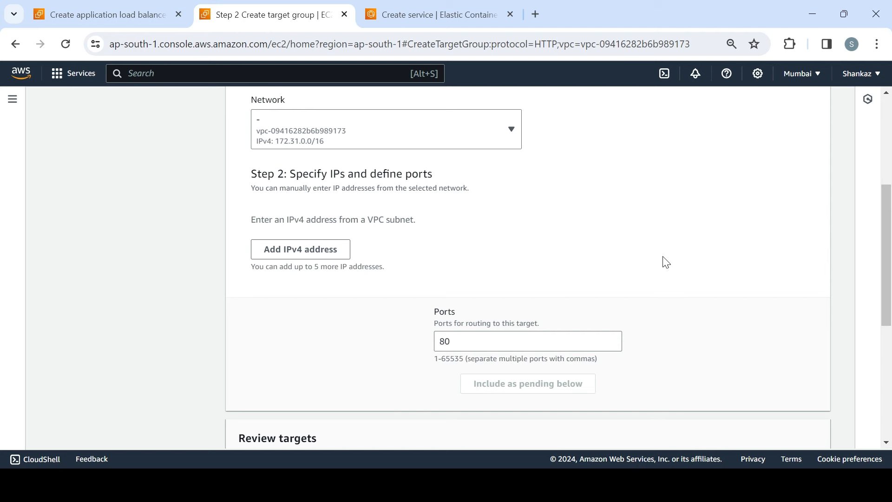
pyautogui.moveTo(890, 253); pyautogui.dragTo(890, 281)
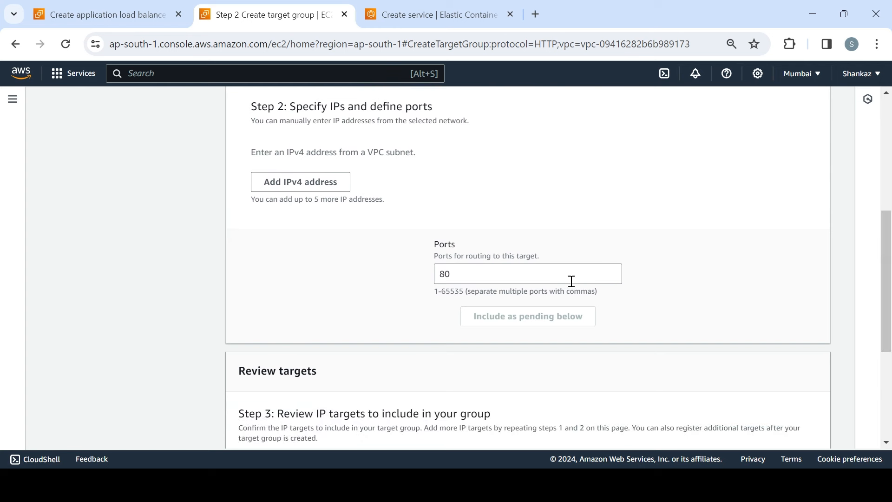
pyautogui.click(555, 279)
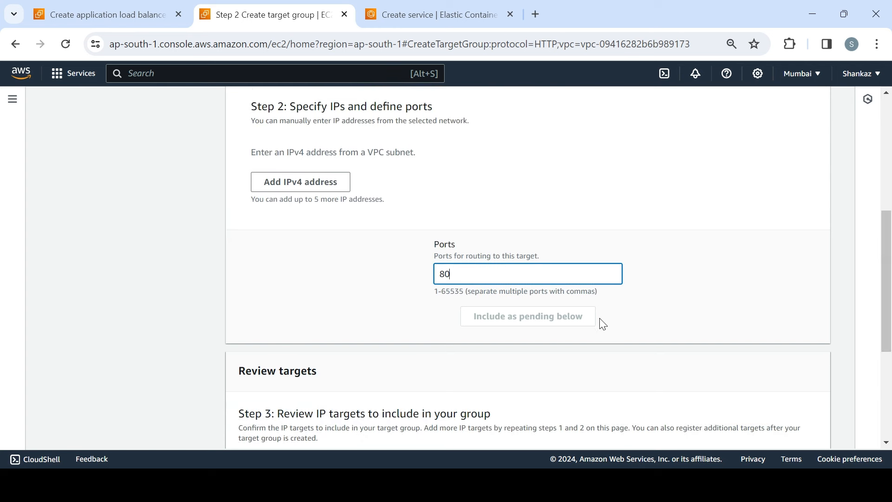
pyautogui.moveTo(890, 269); pyautogui.dragTo(889, 353)
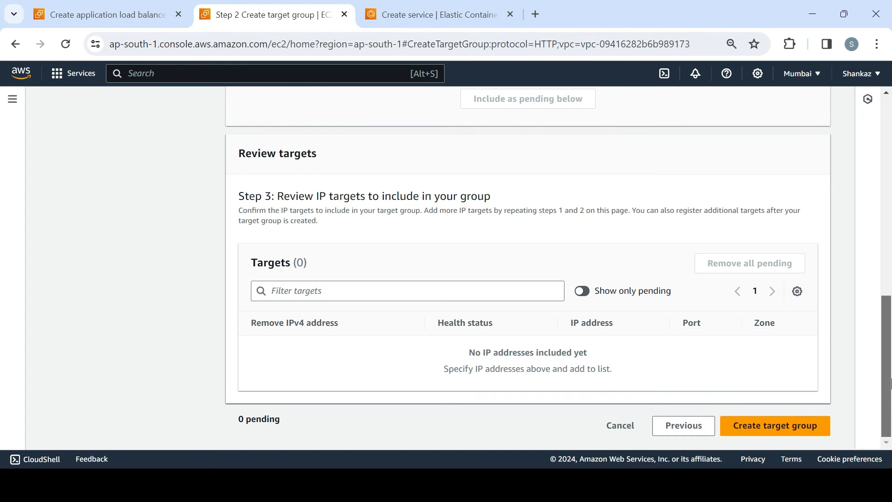
pyautogui.click(775, 425)
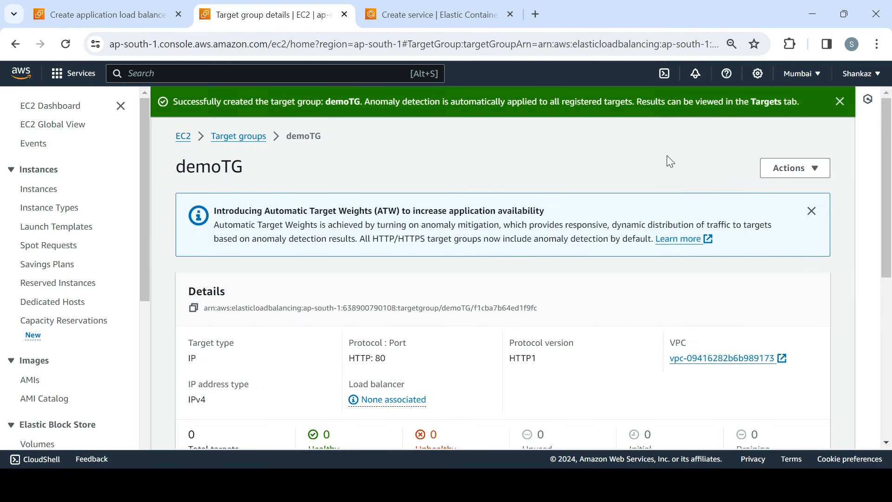
# Step: Review the details and registered targets of the demoTG target group
pyautogui.moveTo(887, 175); pyautogui.dragTo(889, 345)
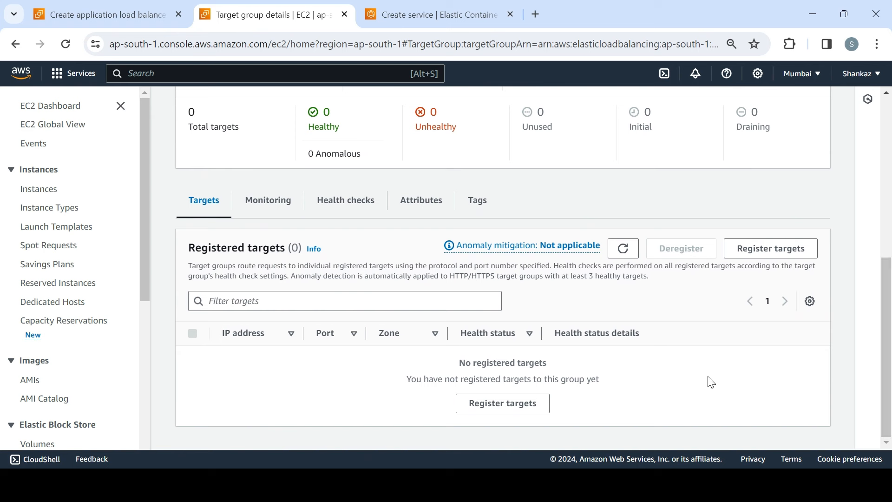
pyautogui.moveTo(890, 324); pyautogui.dragTo(889, 300)
pyautogui.moveTo(891, 342); pyautogui.dragTo(891, 347)
pyautogui.moveTo(891, 339); pyautogui.dragTo(890, 273)
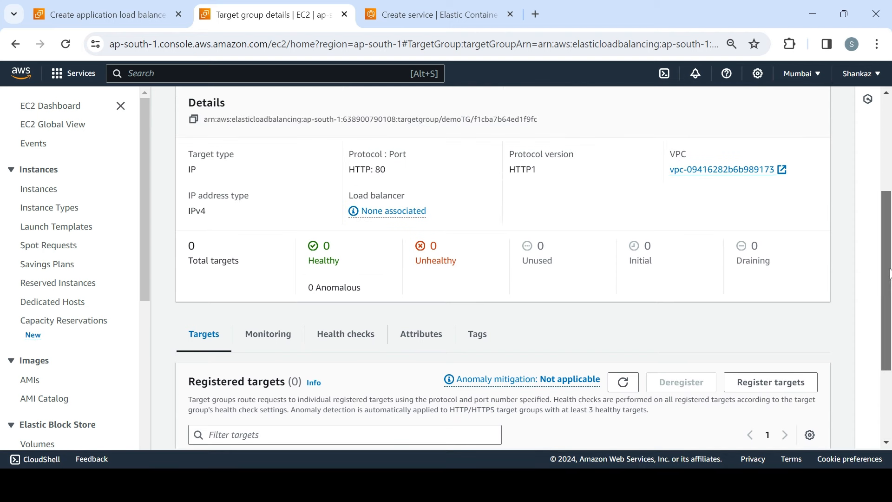
pyautogui.moveTo(890, 273); pyautogui.dragTo(891, 161)
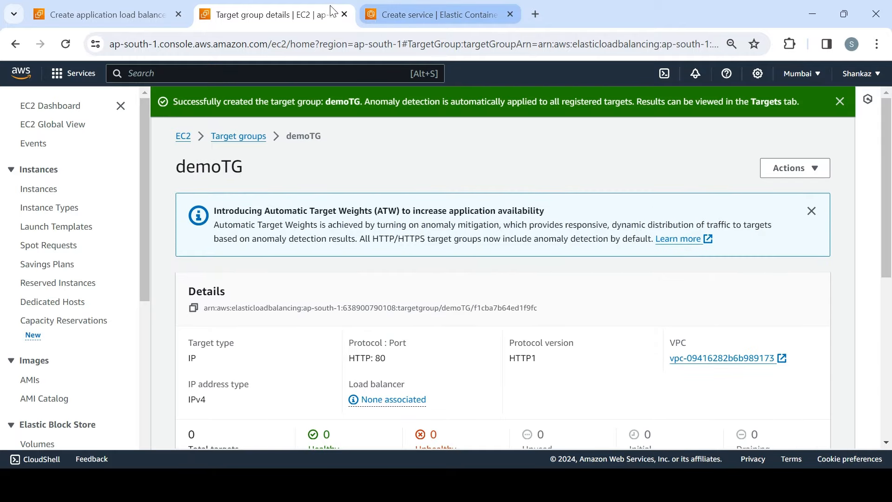
# Step: Return to the load balancer form, forward the HTTP:80 listener to demoTG and create the load balancer
pyautogui.click(156, 17)
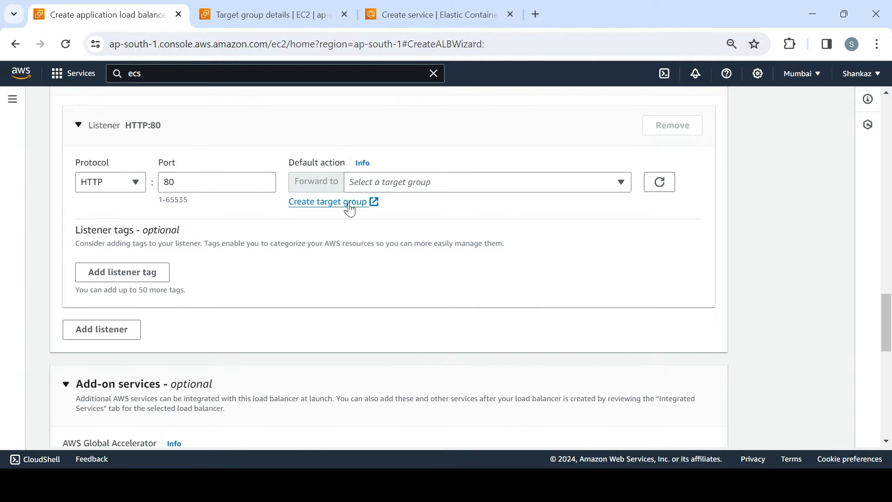
pyautogui.click(662, 183)
pyautogui.click(569, 185)
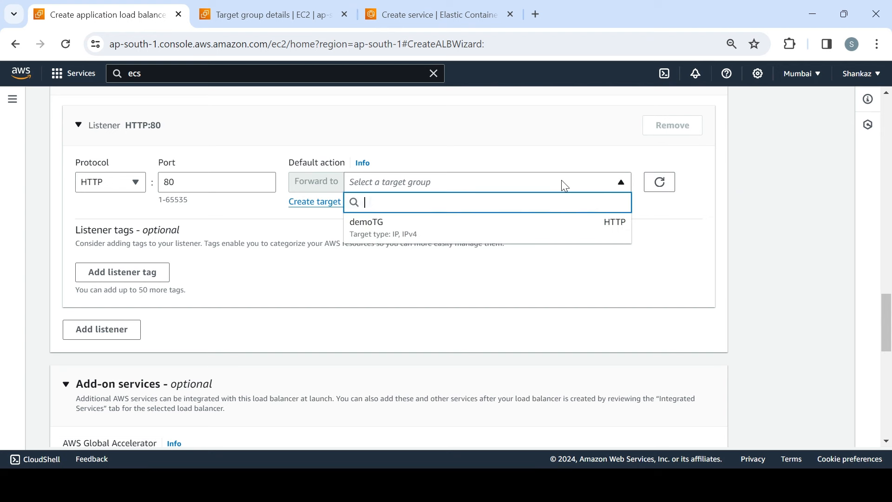
pyautogui.click(486, 226)
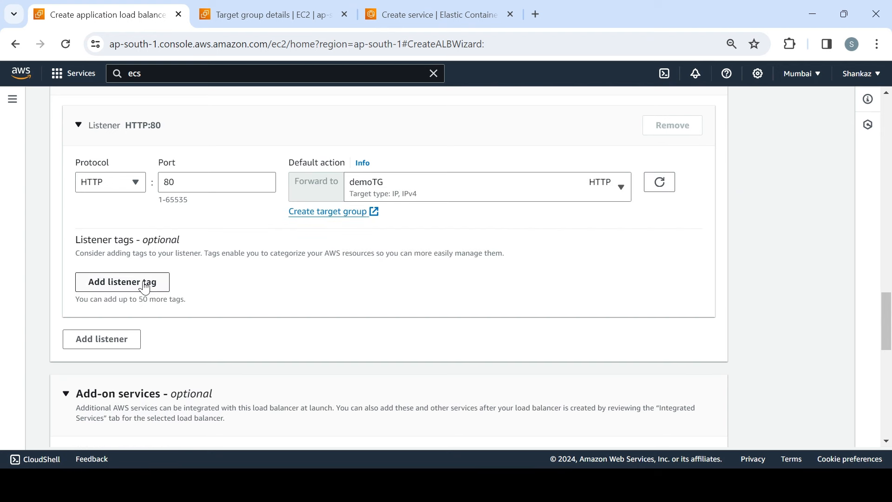
pyautogui.moveTo(890, 306); pyautogui.dragTo(889, 393)
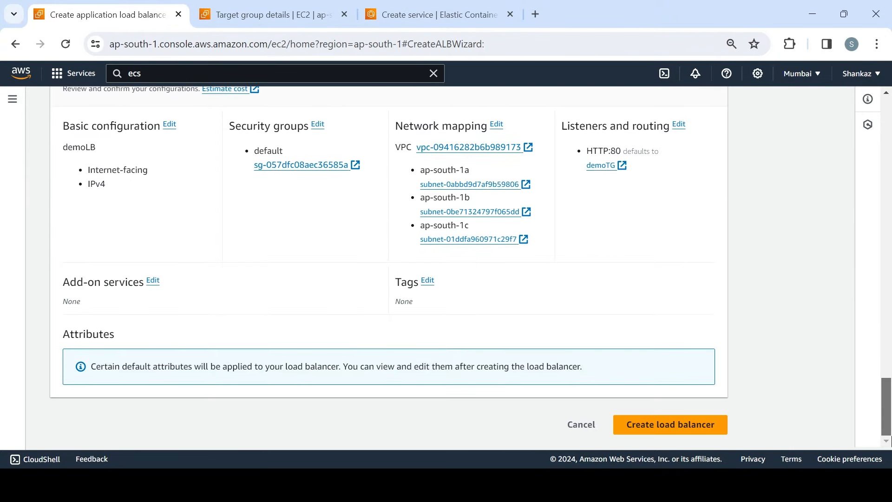
pyautogui.click(666, 431)
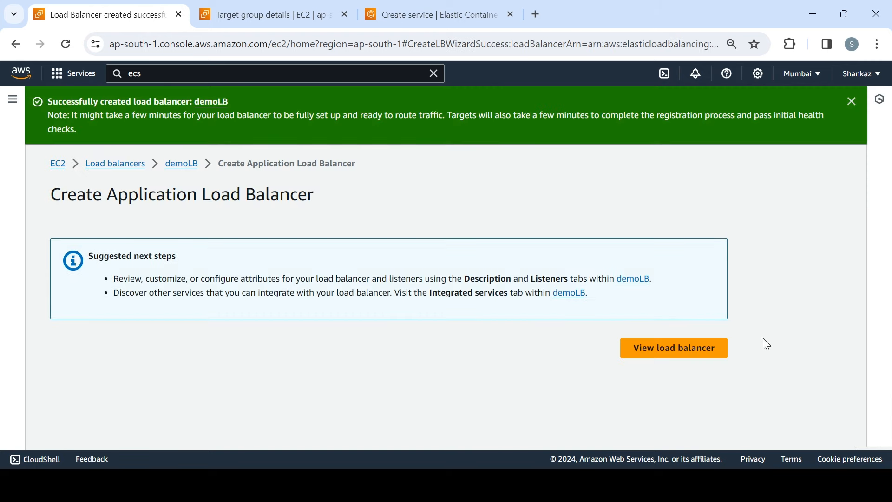
# Step: Open the load balancers list and refresh it to check the state of demoLB
pyautogui.click(134, 163)
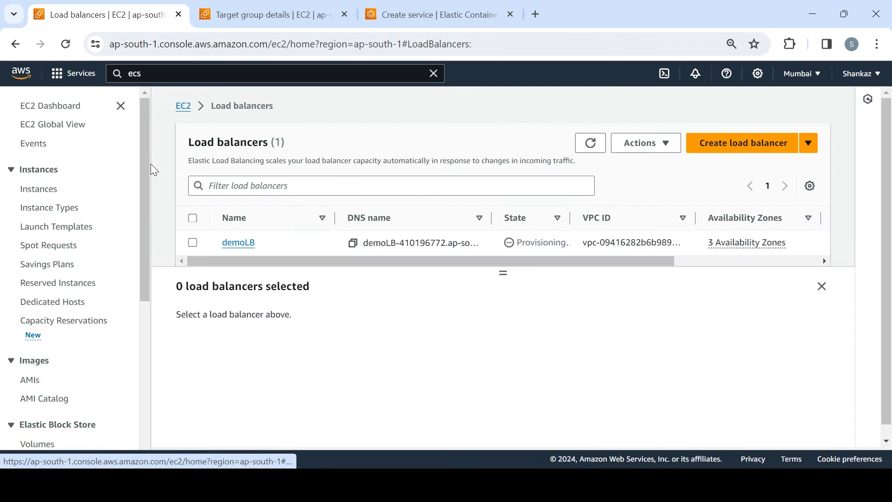
pyautogui.click(590, 152)
pyautogui.click(590, 152)
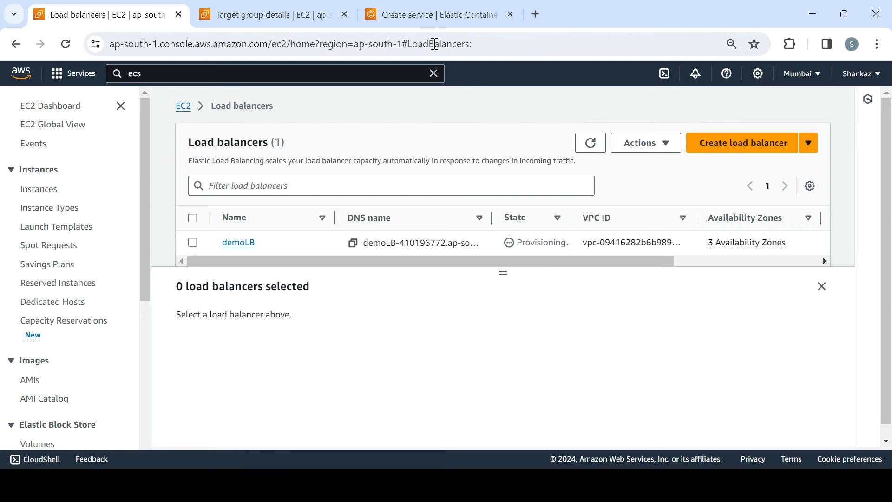
# Step: In the ECS service form, reset the load balancer type to Application Load Balancer and use the existing load balancer demoLB
pyautogui.click(407, 15)
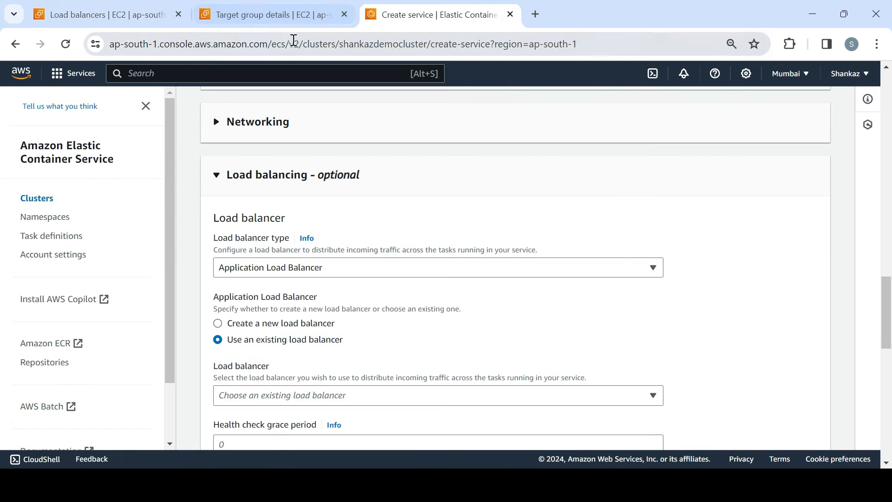
pyautogui.click(488, 268)
pyautogui.click(357, 302)
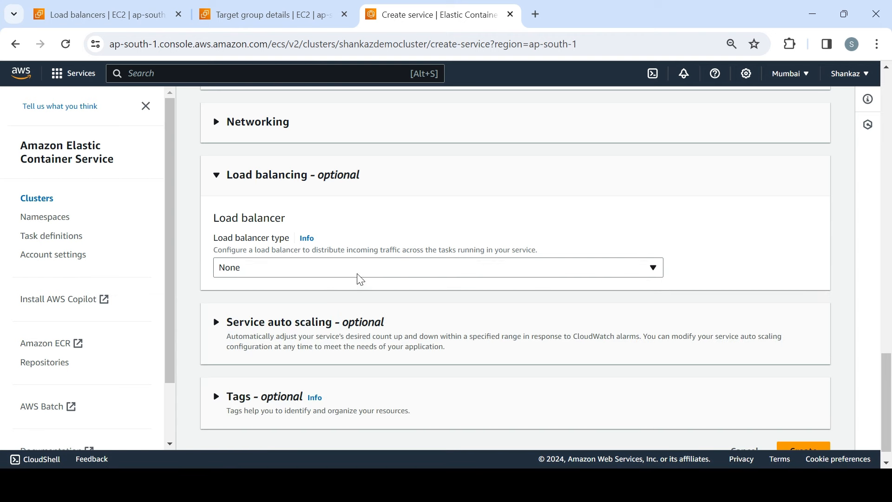
pyautogui.click(360, 278)
pyautogui.click(347, 322)
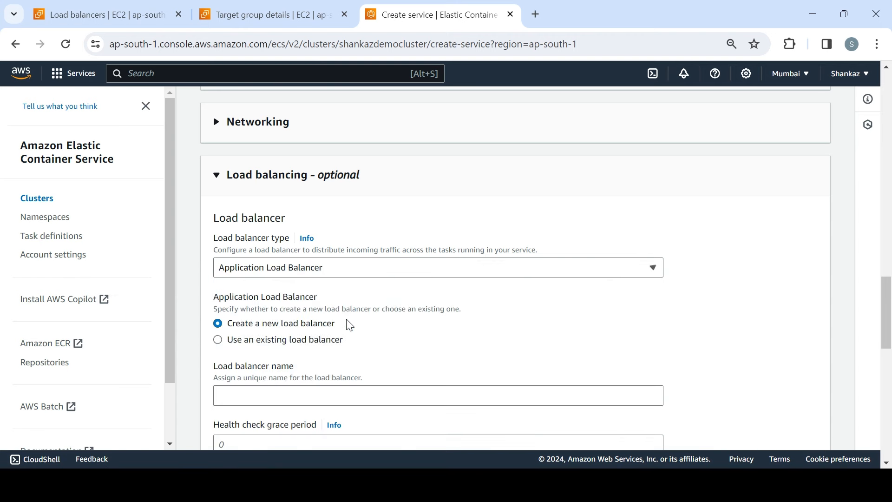
pyautogui.click(313, 342)
pyautogui.click(358, 396)
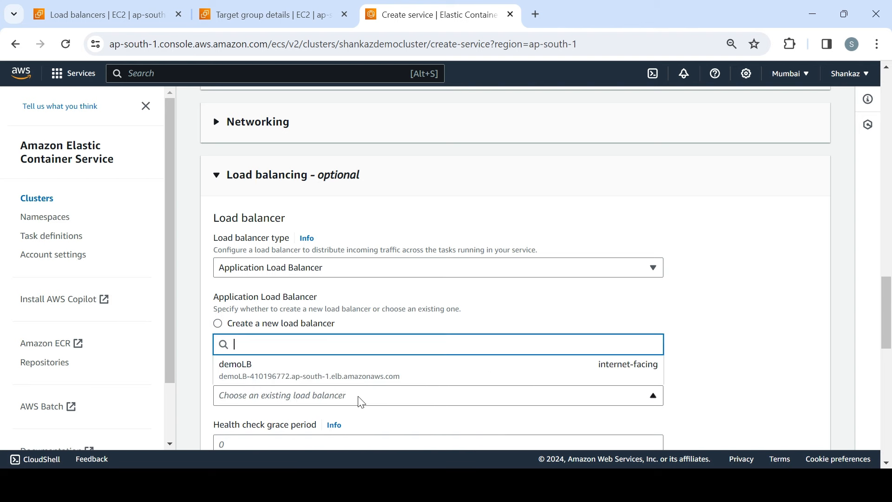
pyautogui.click(333, 372)
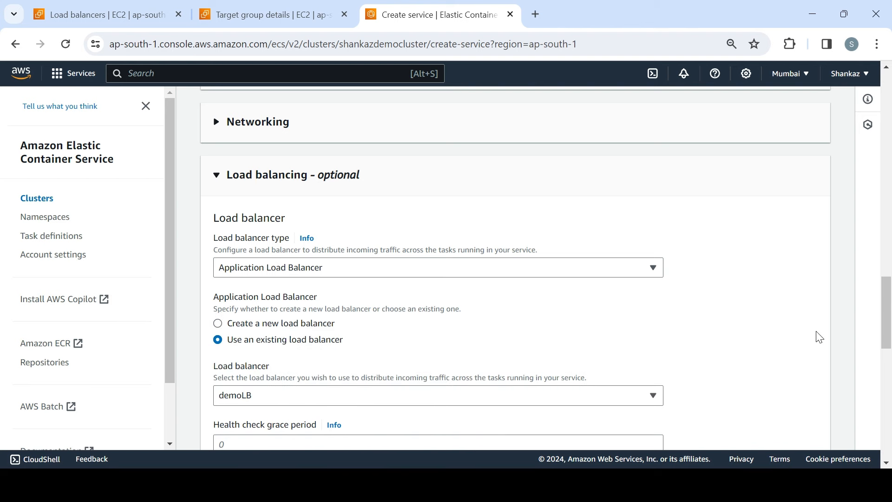
# Step: Set the health check grace period to 3 seconds and use the existing listener 80:HTTP for the nginx 80:80 container
pyautogui.moveTo(888, 314); pyautogui.dragTo(889, 352)
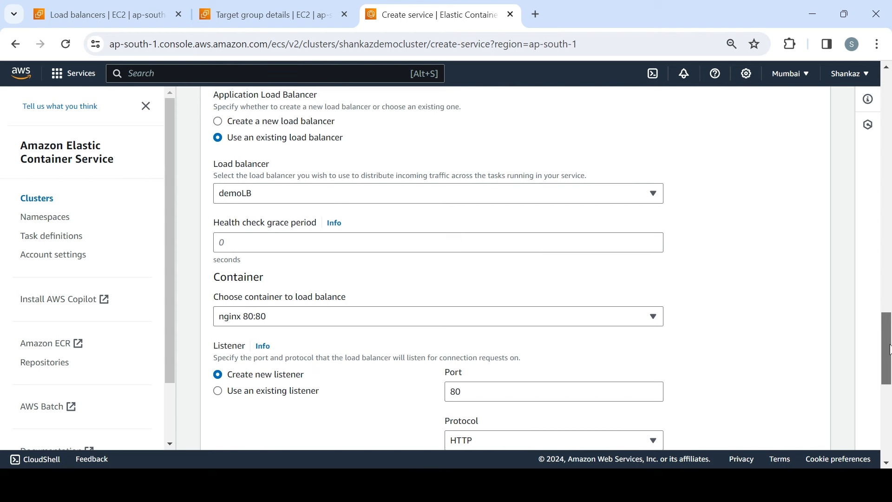
pyautogui.click(378, 240)
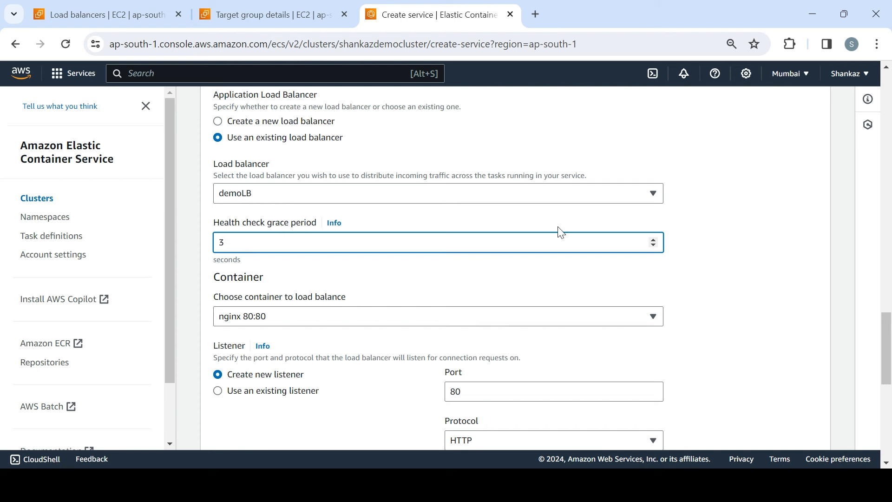
pyautogui.moveTo(889, 336); pyautogui.dragTo(889, 360)
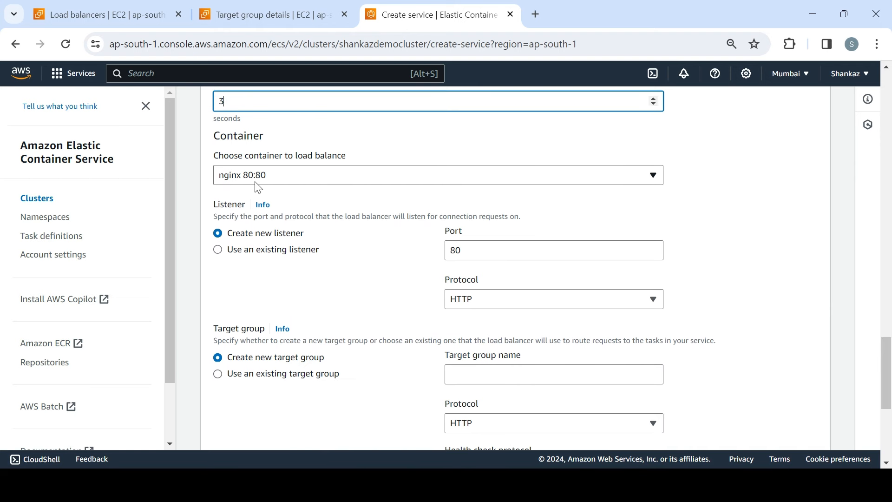
pyautogui.click(248, 253)
pyautogui.click(481, 257)
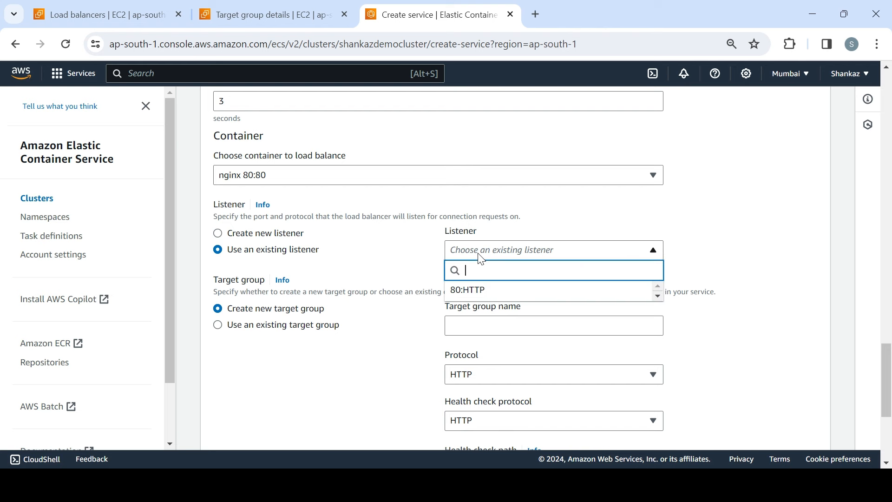
pyautogui.click(483, 290)
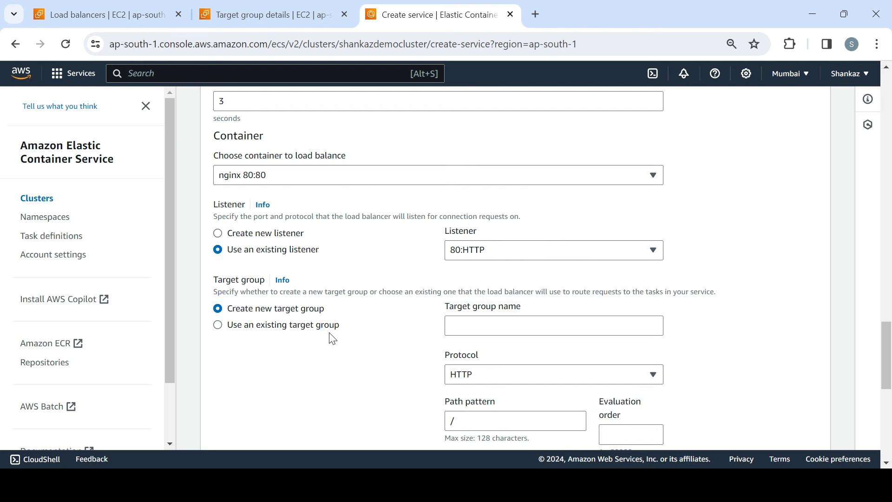
# Step: Use the existing target group demoTG for the service and create the service
pyautogui.click(294, 331)
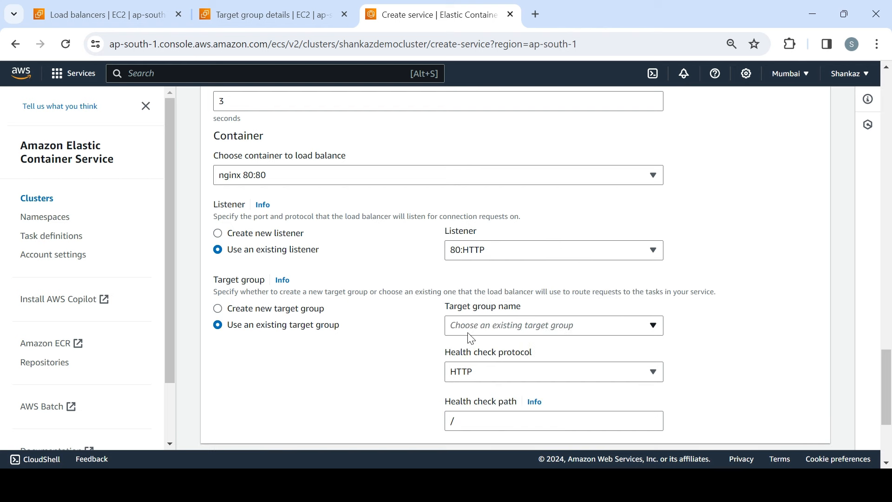
pyautogui.click(469, 330)
pyautogui.click(482, 378)
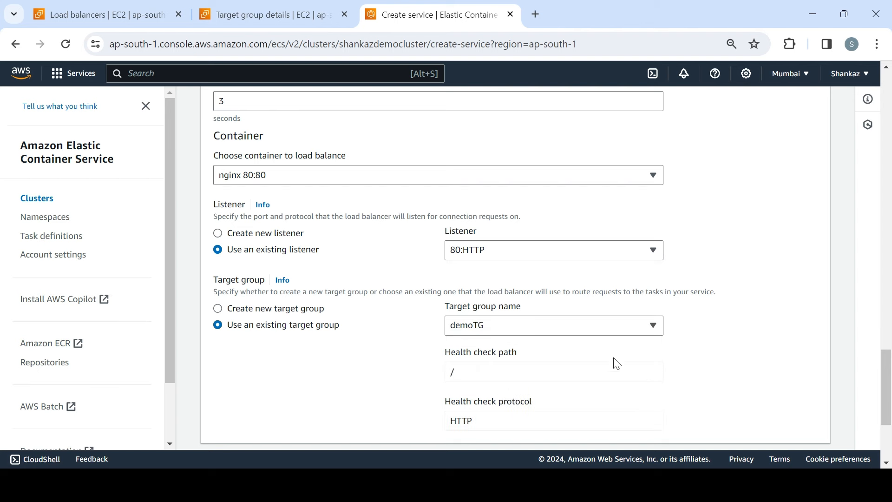
pyautogui.moveTo(889, 368); pyautogui.dragTo(889, 398)
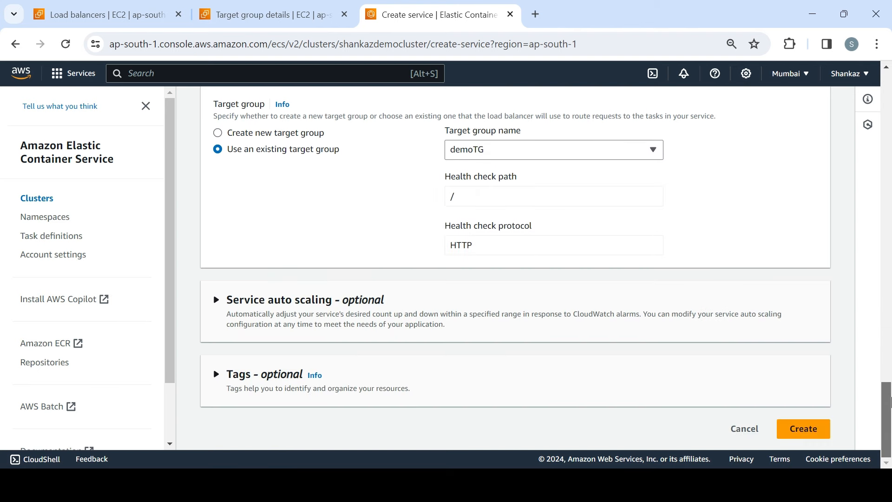
pyautogui.click(807, 432)
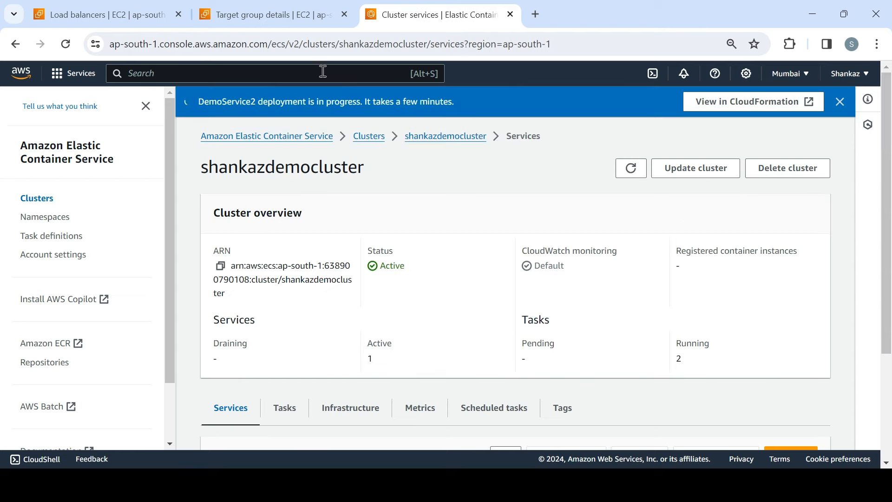
# Step: Return to the EC2 load balancers list and refresh it to check demoLB's provisioning state
pyautogui.click(271, 24)
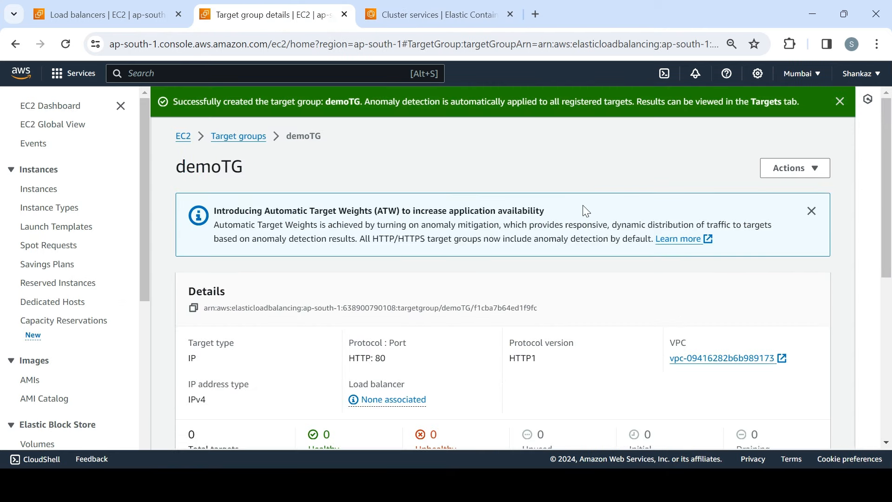
pyautogui.click(142, 18)
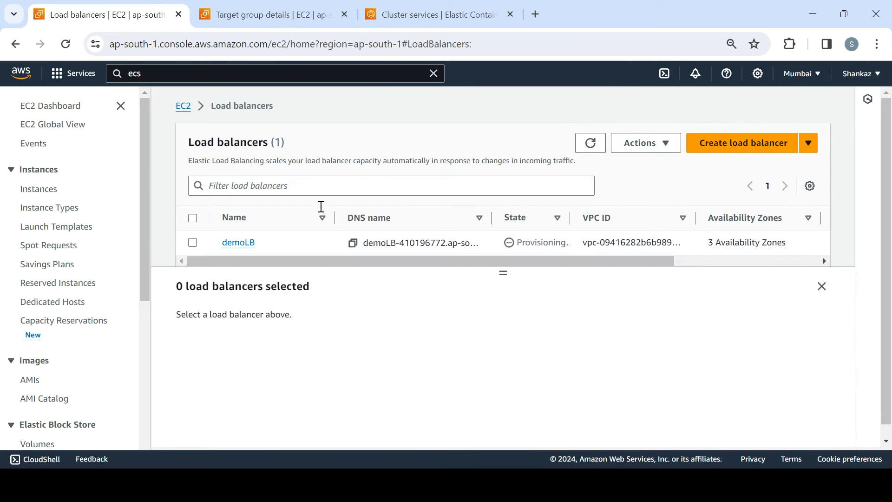
pyautogui.click(590, 143)
# Step: Refresh the ECS cluster's services list and check the deployment and task status of DemoService2
pyautogui.click(384, 24)
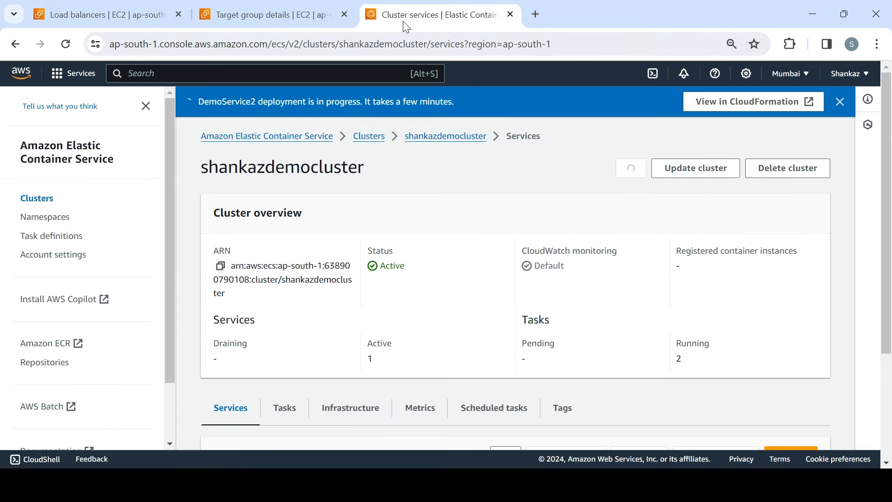
pyautogui.scroll(-3, 516, 279)
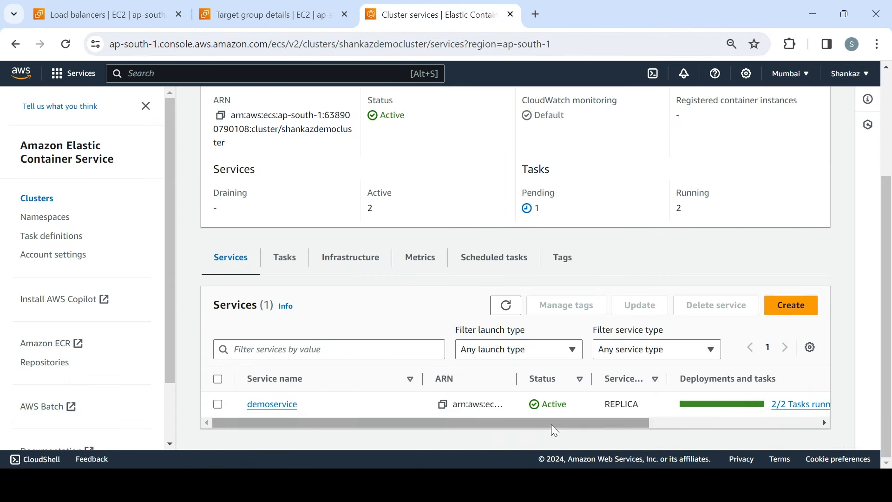
pyautogui.click(509, 305)
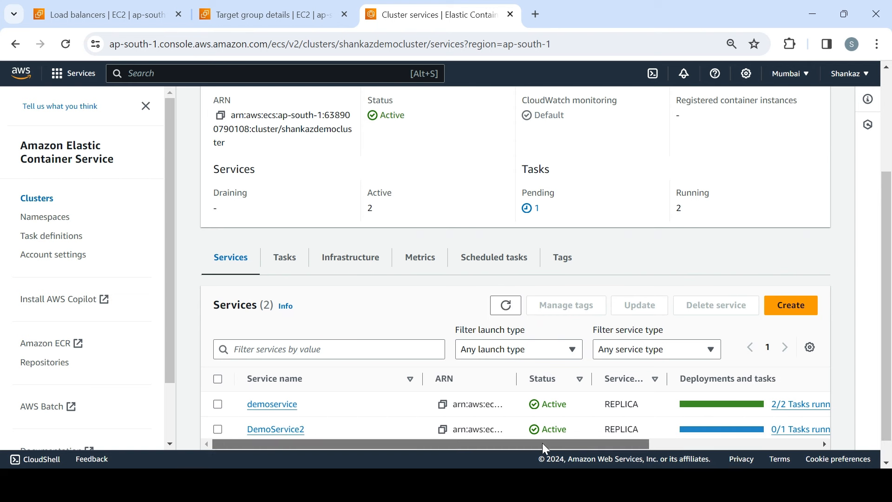
pyautogui.moveTo(542, 443); pyautogui.dragTo(673, 452)
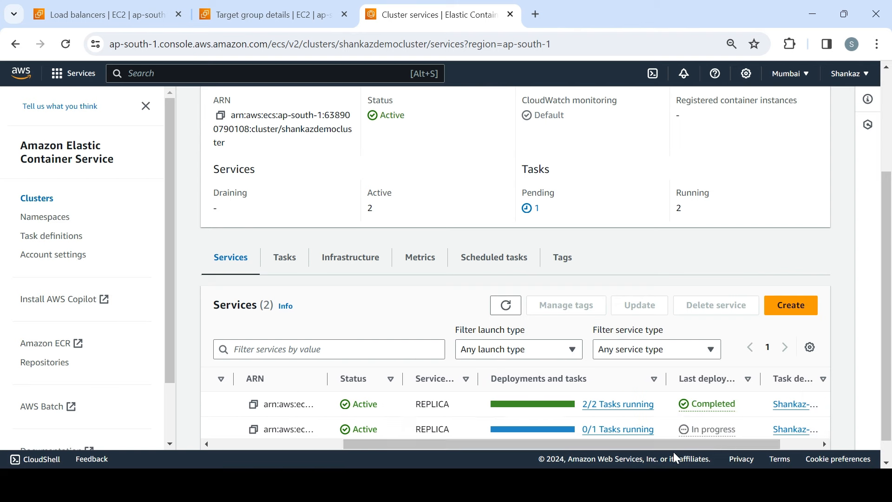
# Step: Close the demoTG target group details page and refresh the load balancers list
pyautogui.click(134, 20)
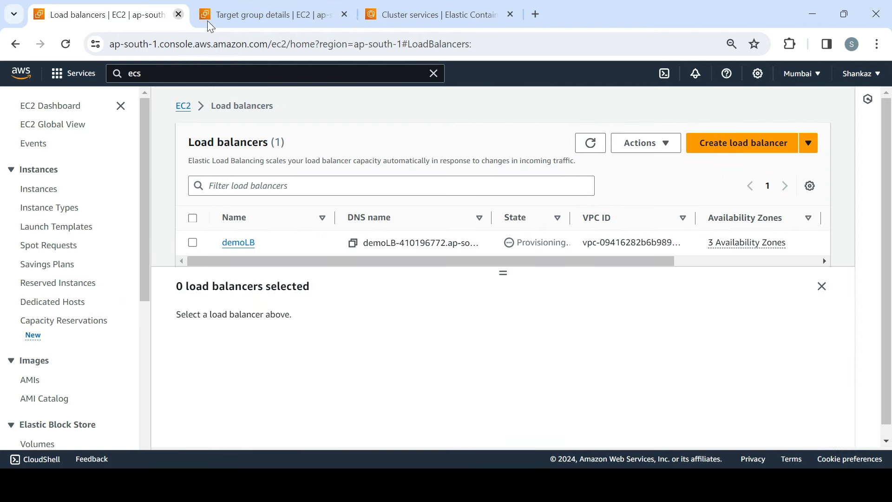
pyautogui.click(344, 18)
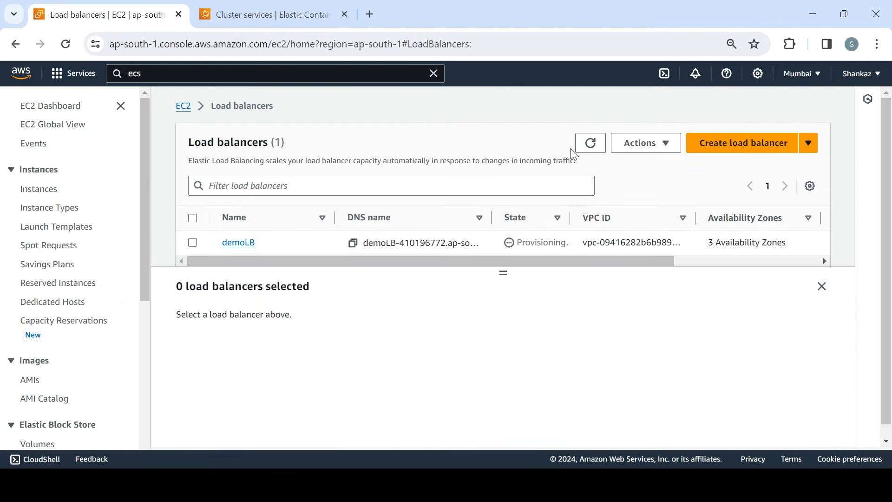
pyautogui.click(587, 146)
# Step: Select demoLB and examine its listeners and rules, including the target group its HTTP:80 listener forwards to
pyautogui.click(193, 242)
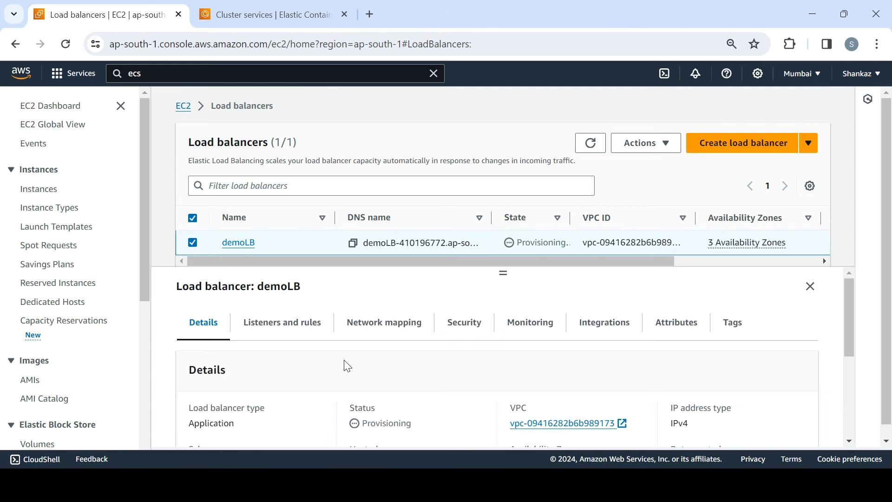
pyautogui.click(315, 325)
pyautogui.moveTo(847, 347); pyautogui.dragTo(850, 400)
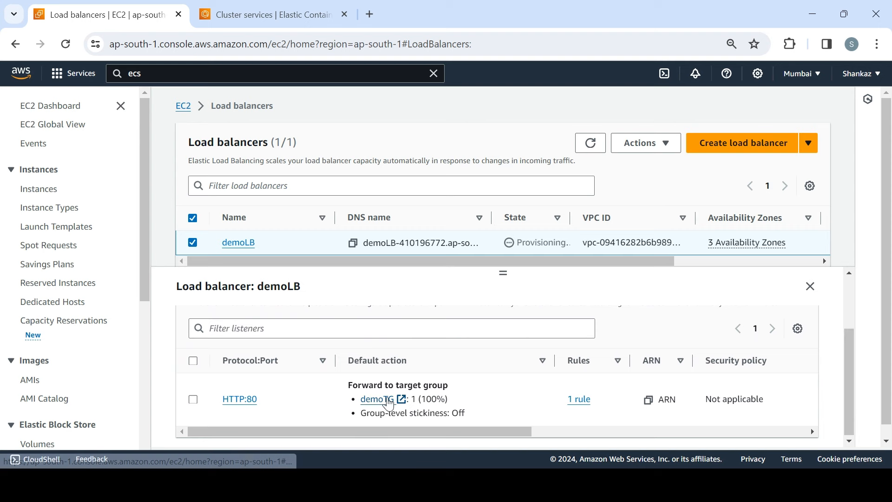
pyautogui.moveTo(846, 370); pyautogui.dragTo(846, 294)
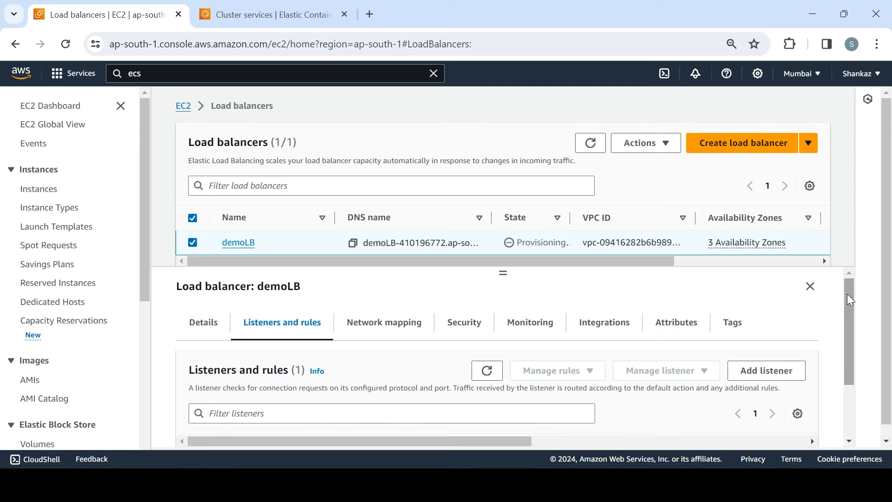
# Step: Show demoLB's details and refresh the load balancers list until its state updates
pyautogui.click(204, 328)
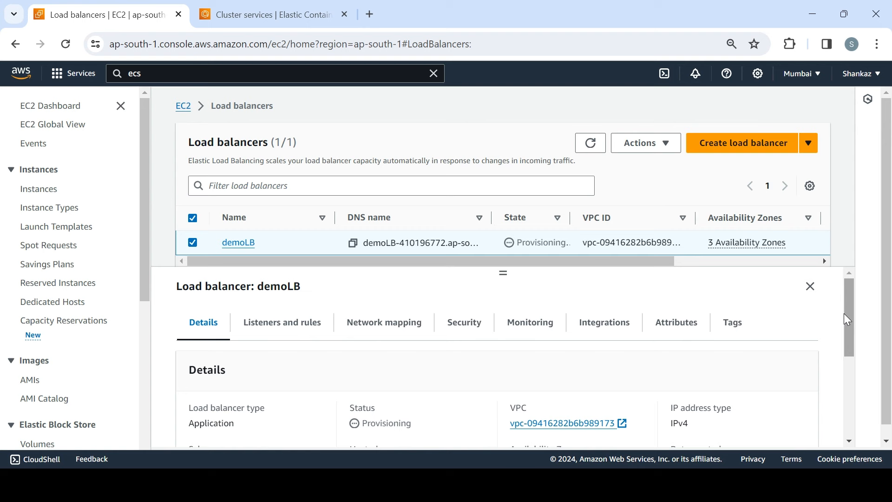
pyautogui.click(591, 143)
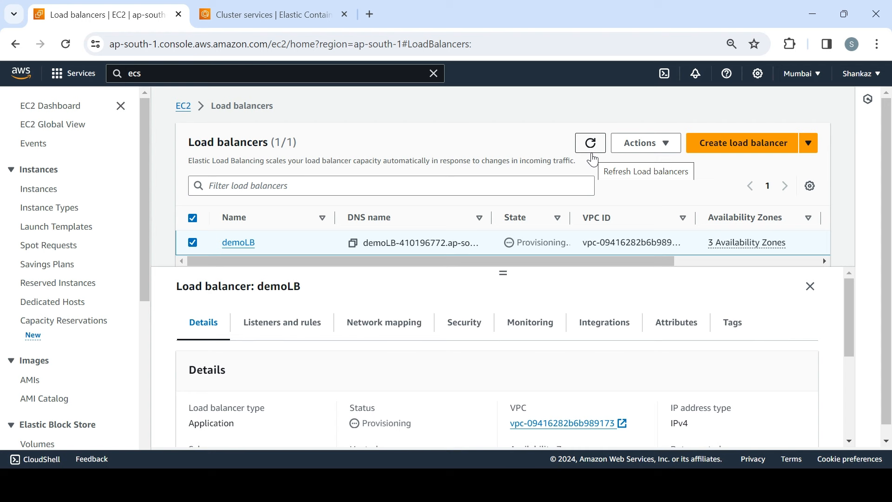
pyautogui.click(592, 148)
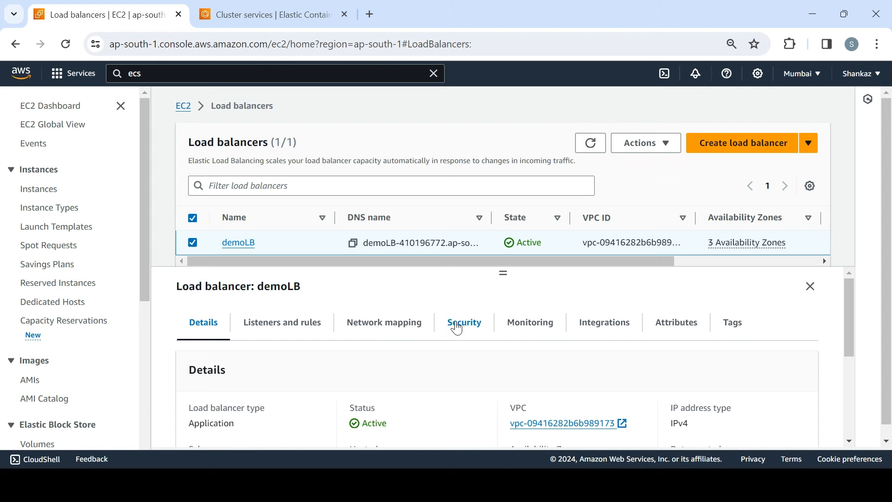
# Step: Go back to the ECS cluster's services list and check the running tasks and last deployment for DemoService2
pyautogui.click(280, 17)
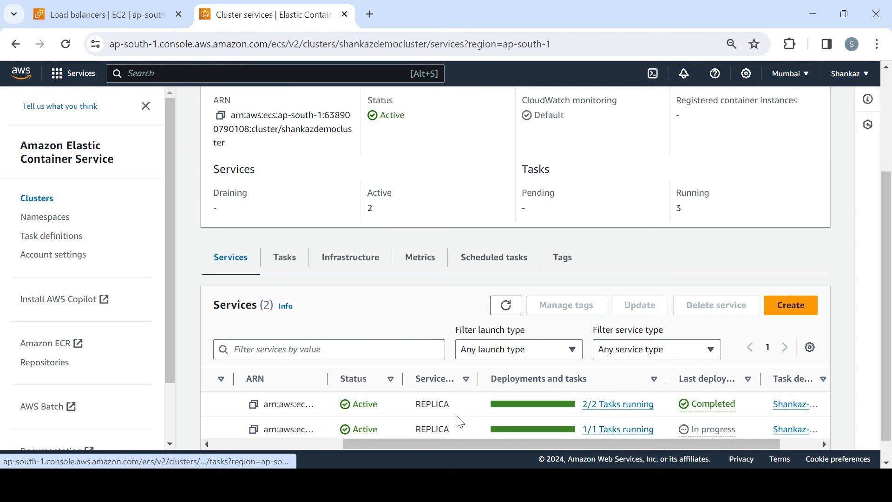
pyautogui.moveTo(468, 439); pyautogui.dragTo(346, 455)
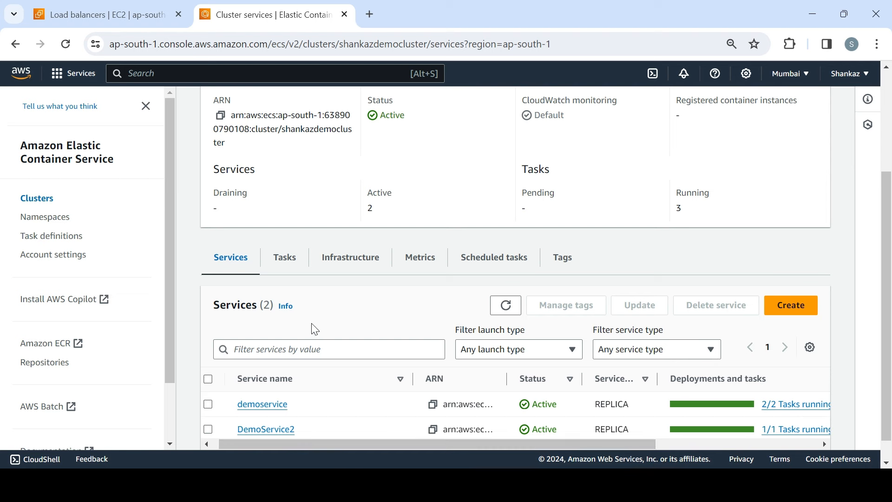
pyautogui.moveTo(640, 445); pyautogui.dragTo(525, 432)
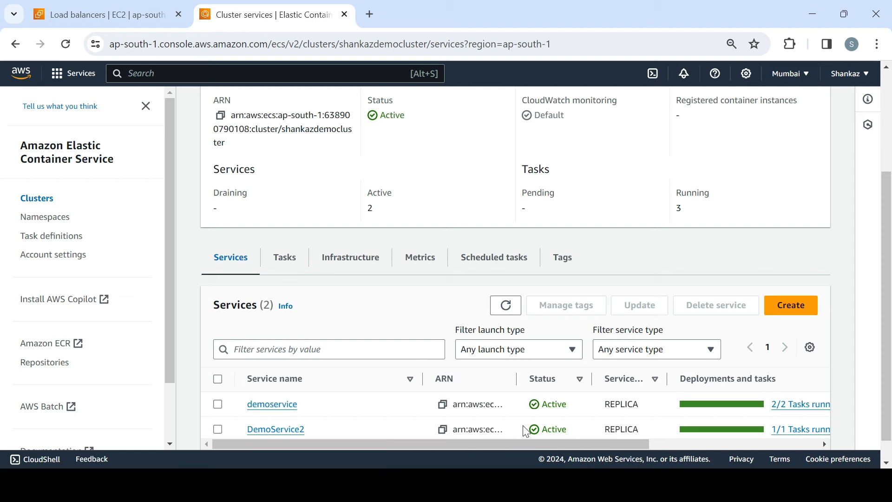
# Step: Open DemoService2 and examine its deployment state, health check grace period and load balancer health
pyautogui.click(292, 428)
pyautogui.moveTo(890, 175); pyautogui.dragTo(891, 291)
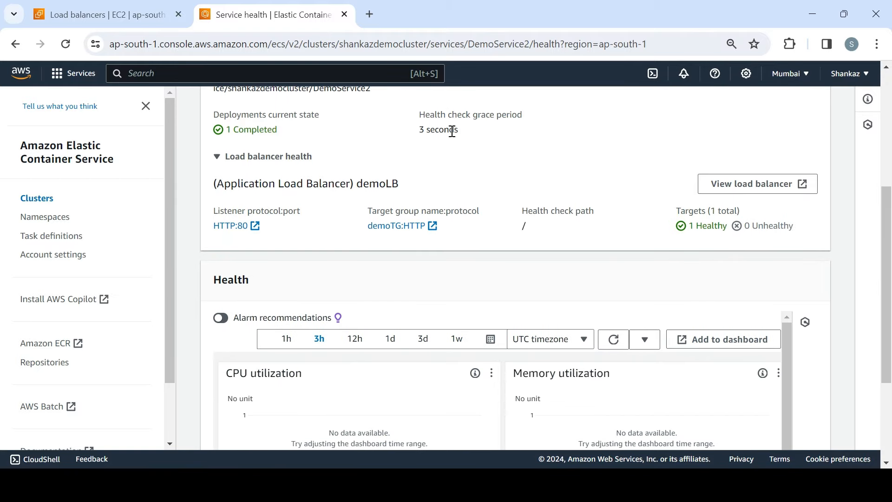
pyautogui.moveTo(891, 253)
pyautogui.mouseDown()
pyautogui.moveTo(891, 312)
pyautogui.moveTo(880, 166)
pyautogui.mouseUp()
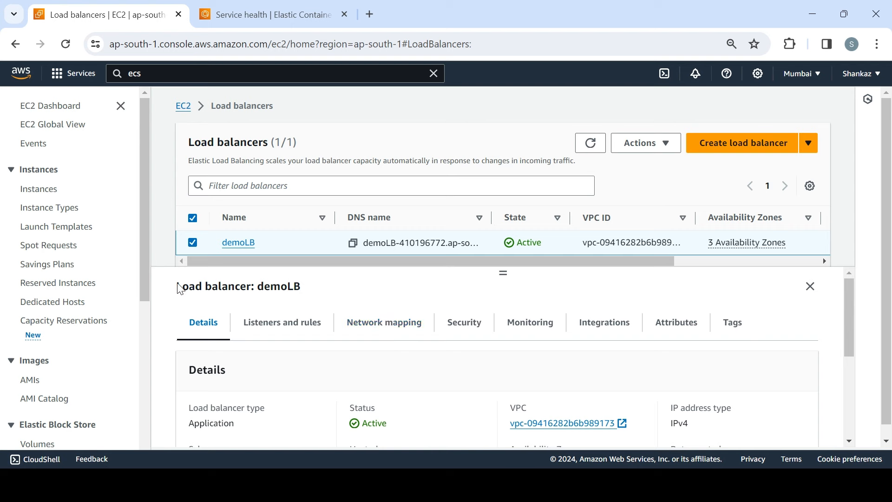
# Step: Open the EC2 target groups list, select demoTG, and highlight the IP address of its registered target
pyautogui.moveTo(141, 284); pyautogui.dragTo(163, 414)
pyautogui.click(50, 423)
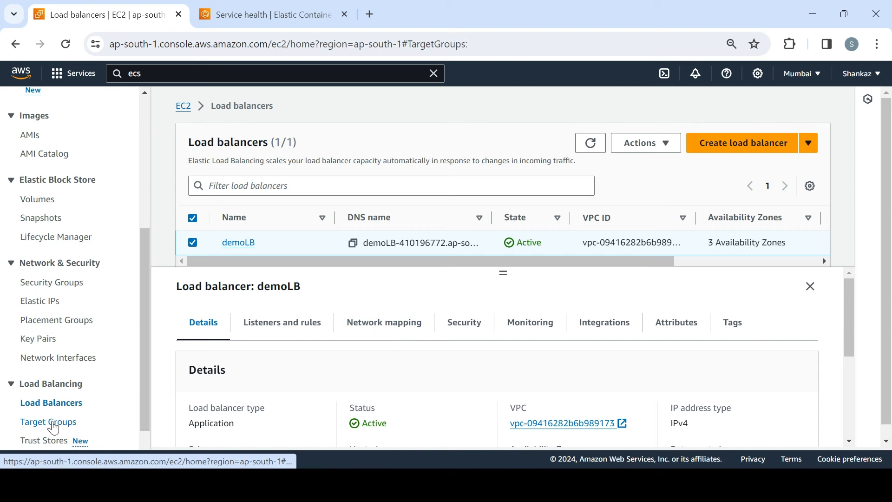
pyautogui.click(192, 235)
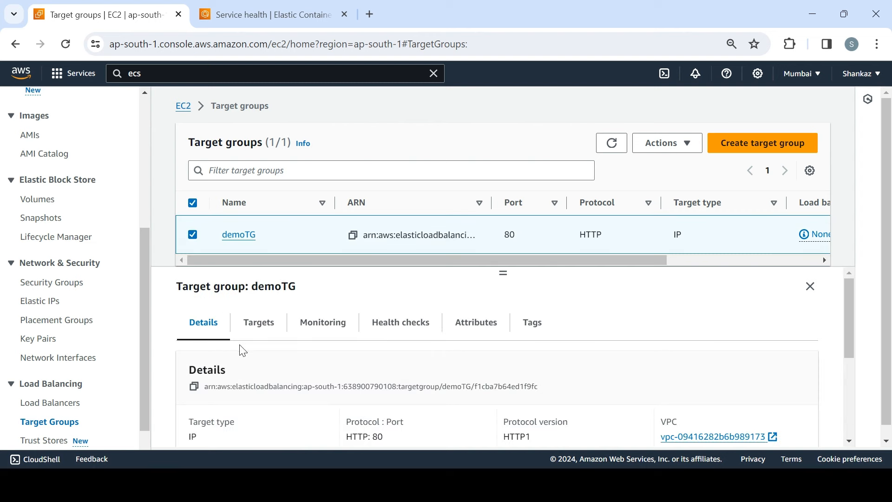
pyautogui.click(258, 325)
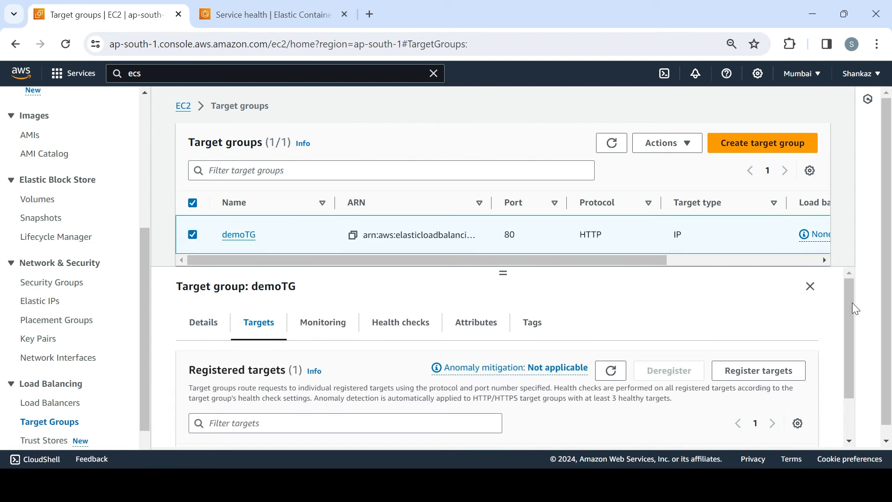
pyautogui.scroll(-2, 853, 307)
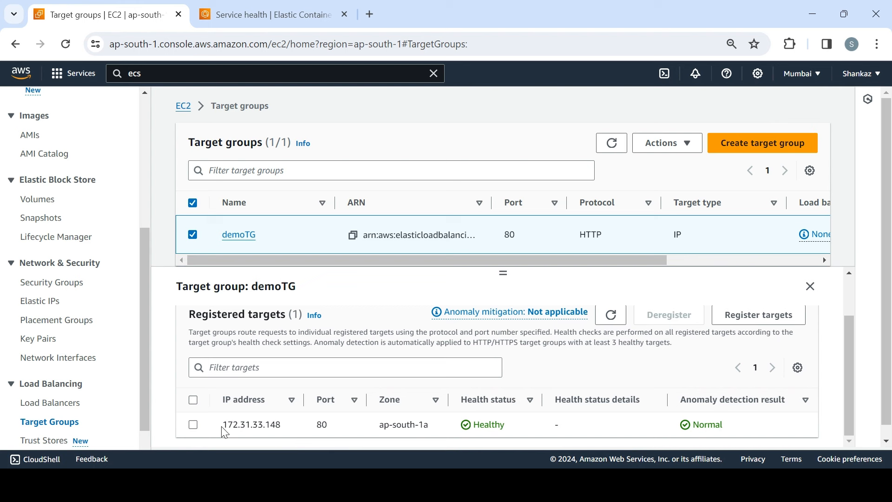
pyautogui.moveTo(222, 426); pyautogui.dragTo(288, 426)
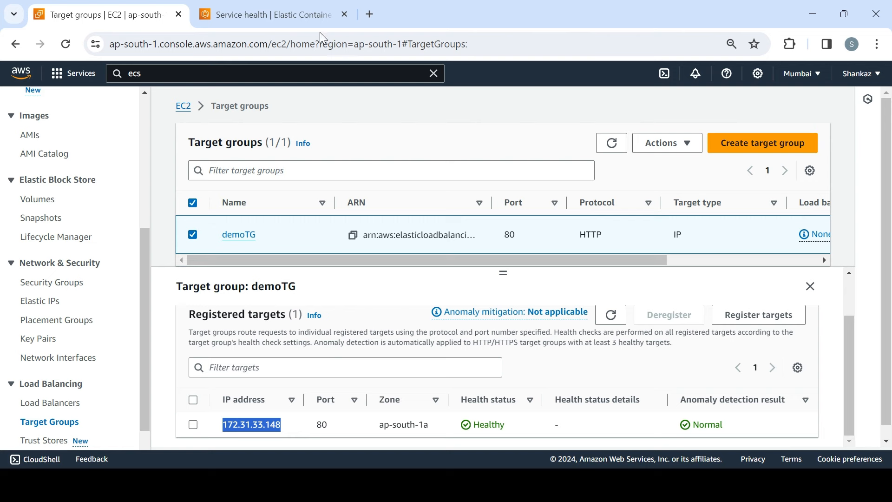
# Step: Look through DemoService2's health and metrics for details of the target registered in demoTG
pyautogui.click(276, 7)
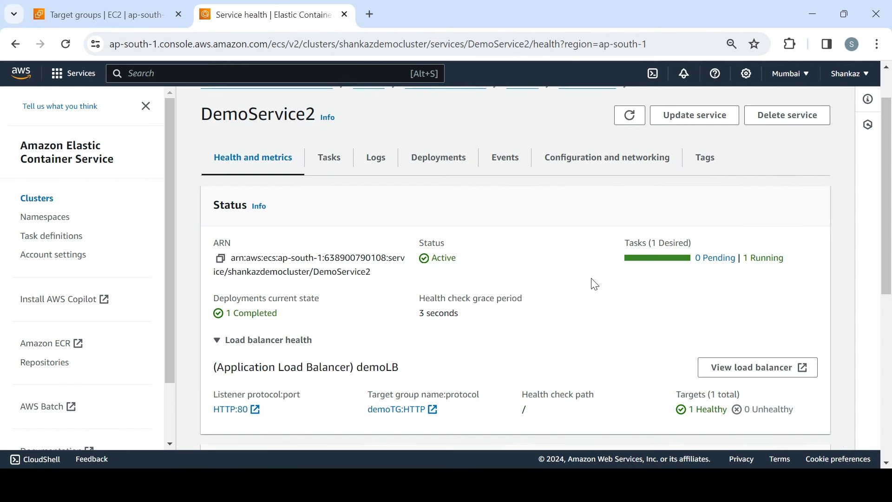
pyautogui.scroll(-5, 511, 242)
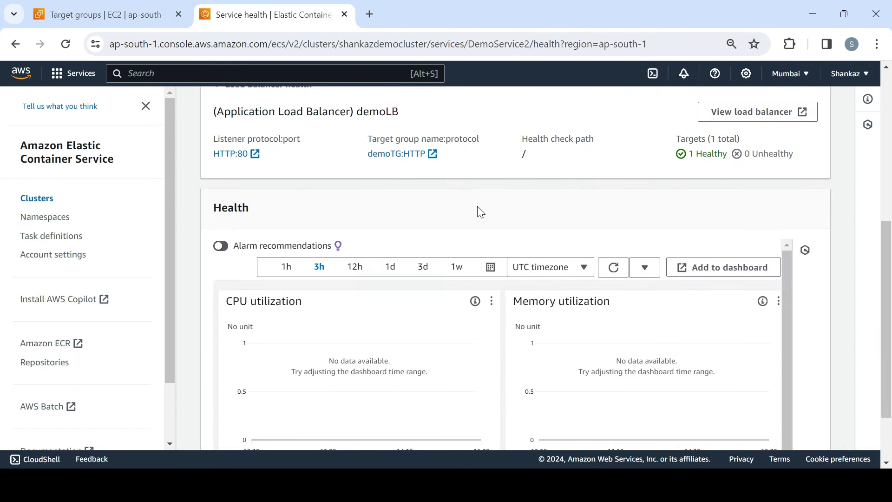
pyautogui.click(154, 21)
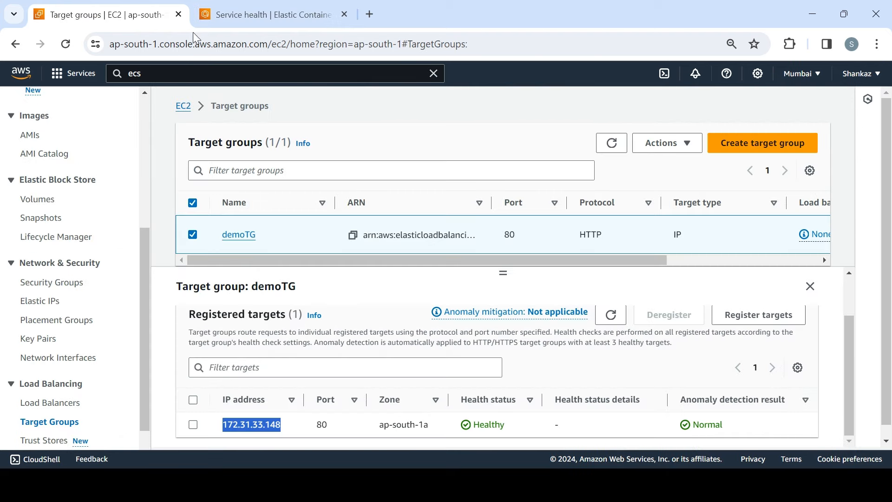
pyautogui.click(257, 23)
pyautogui.moveTo(885, 241); pyautogui.dragTo(885, 116)
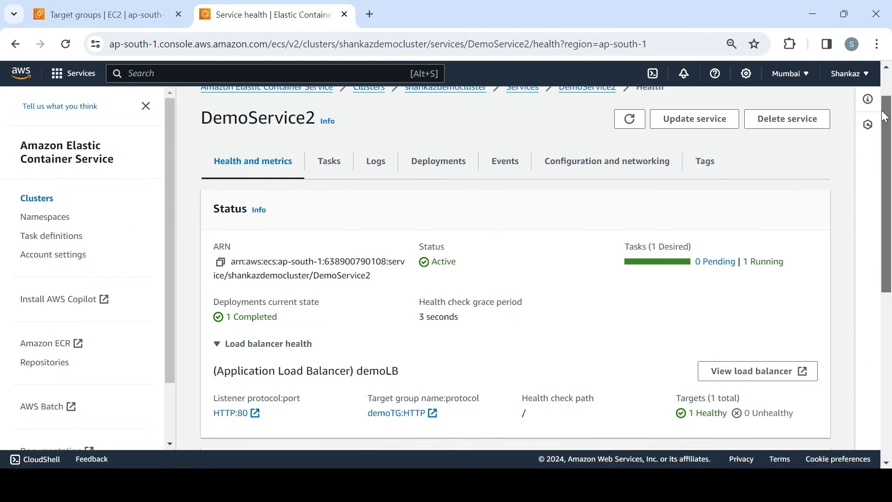
# Step: Review DemoService2's configuration and networking, including its load balancer, network and service discovery settings
pyautogui.click(570, 170)
pyautogui.moveTo(889, 195); pyautogui.dragTo(891, 376)
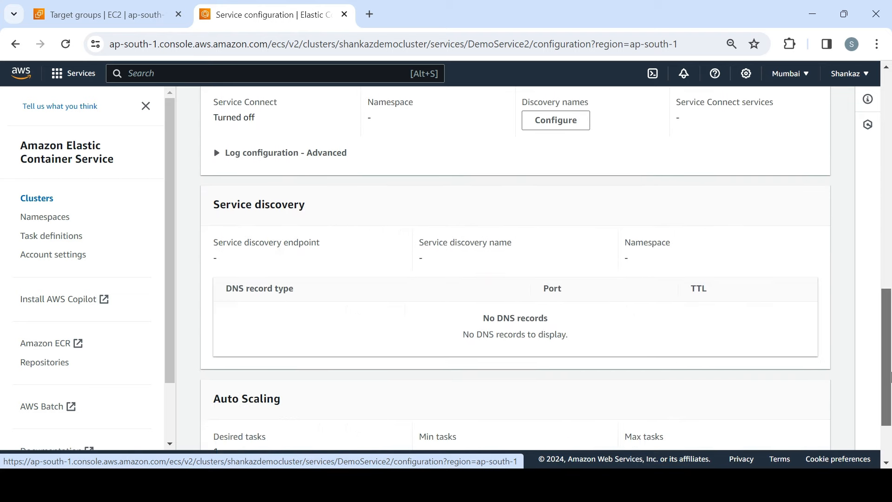
pyautogui.scroll(10, 490, 169)
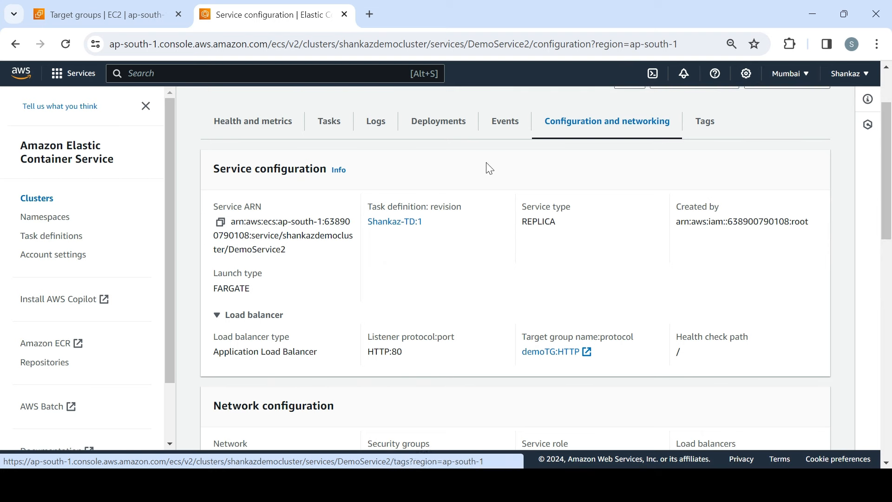
pyautogui.moveTo(882, 174); pyautogui.dragTo(881, 147)
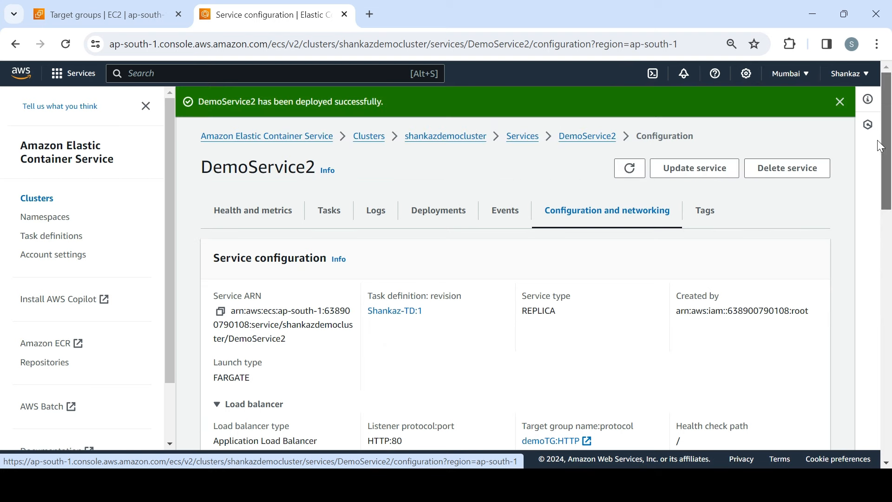
# Step: Open DemoService2's tasks and examine the running task's nginx container details
pyautogui.click(330, 219)
pyautogui.scroll(-1, 890, 300)
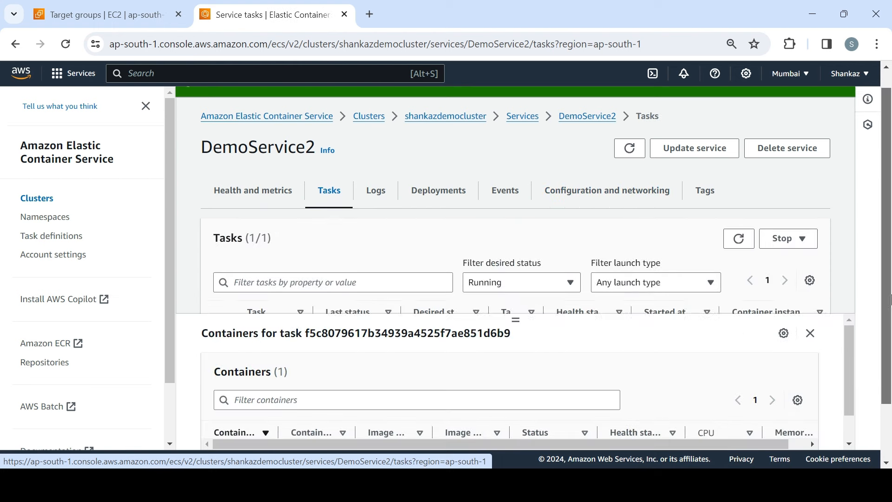
pyautogui.moveTo(889, 299); pyautogui.dragTo(890, 381)
pyautogui.moveTo(882, 346); pyautogui.dragTo(888, 227)
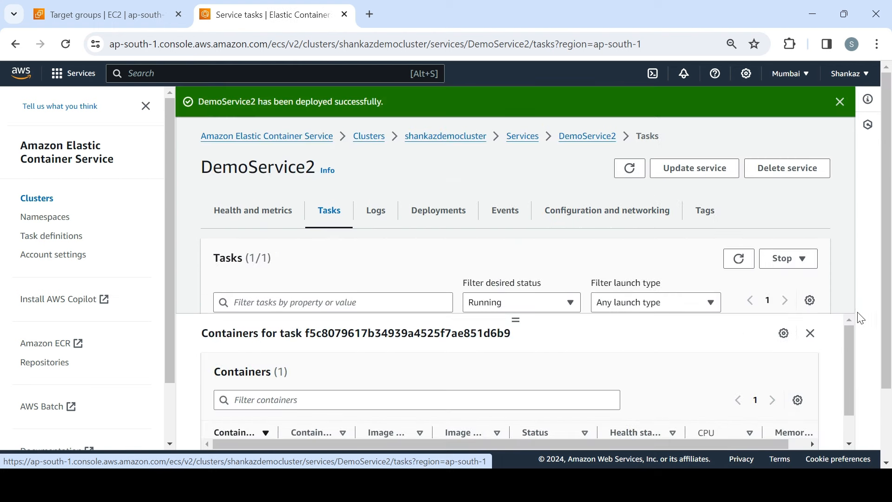
pyautogui.moveTo(848, 337); pyautogui.dragTo(853, 420)
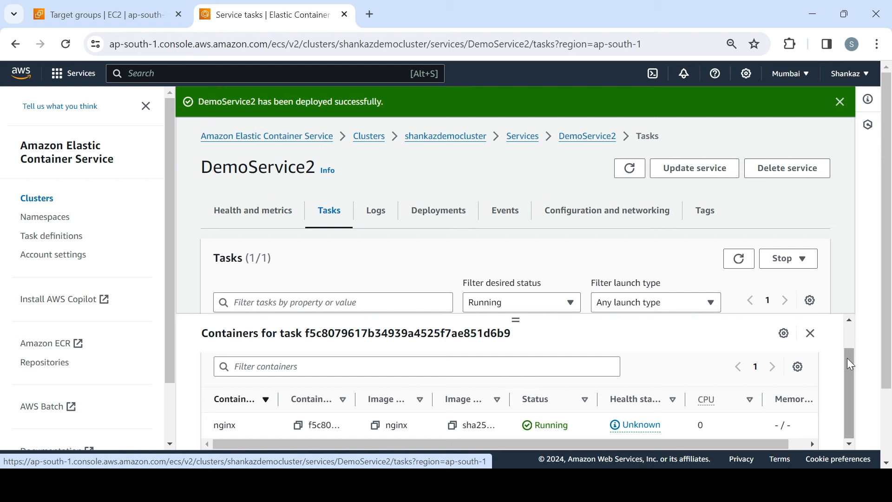
pyautogui.moveTo(846, 358); pyautogui.dragTo(841, 318)
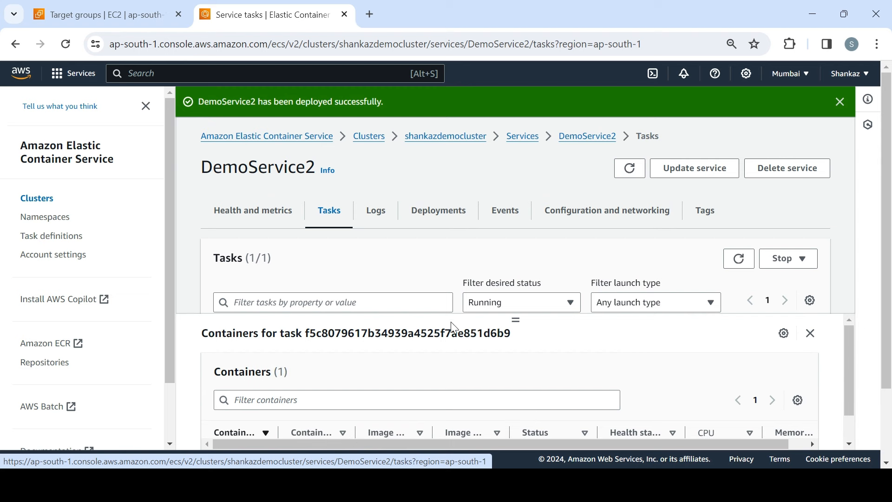
# Step: Open the running task's configuration in a separate tab and load its public IP address in the browser
pyautogui.click(810, 334)
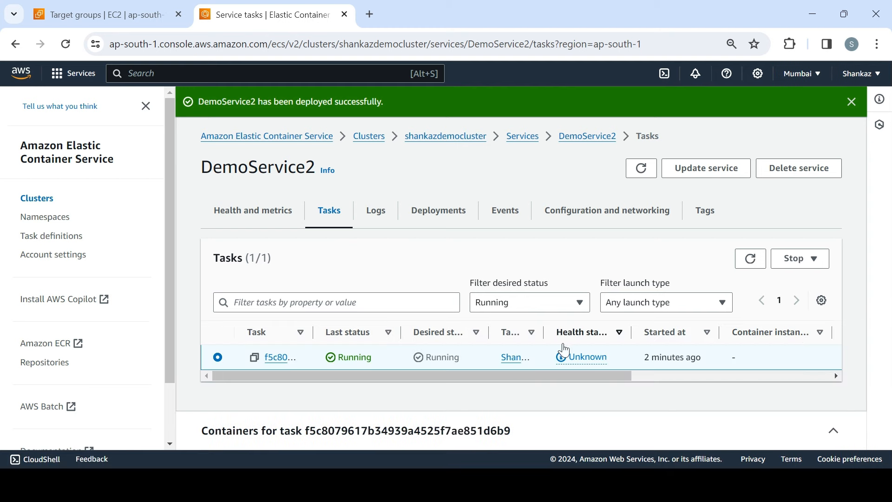
pyautogui.middleClick(274, 366)
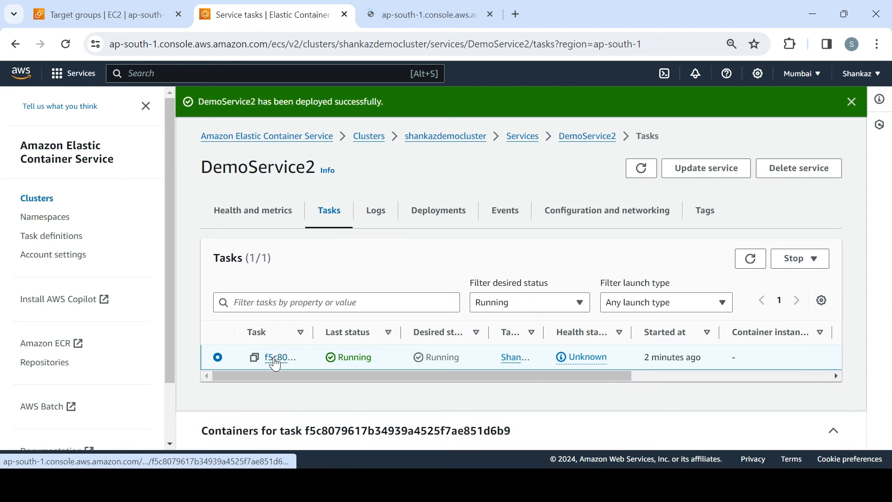
pyautogui.click(417, 17)
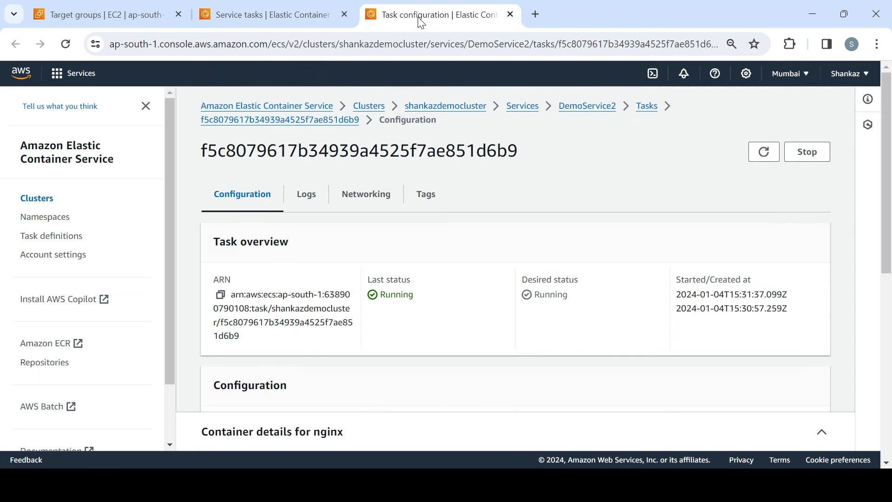
pyautogui.moveTo(890, 158); pyautogui.dragTo(890, 260)
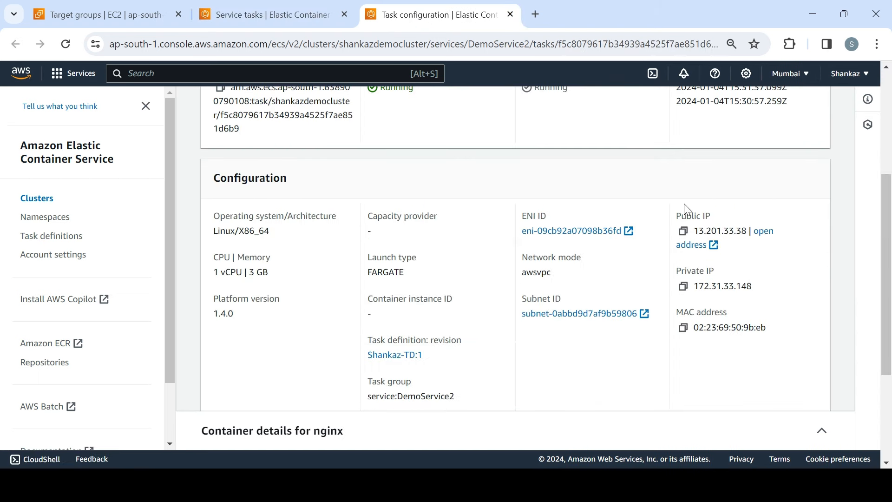
pyautogui.click(696, 246)
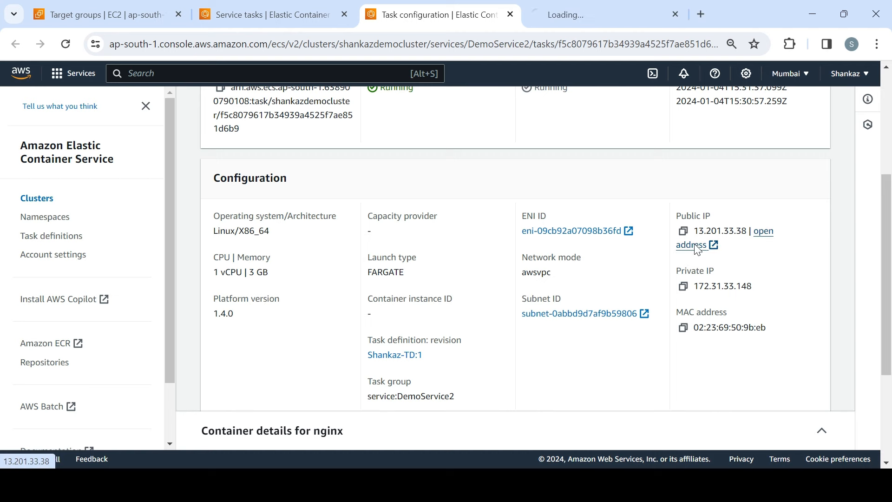
pyautogui.click(599, 15)
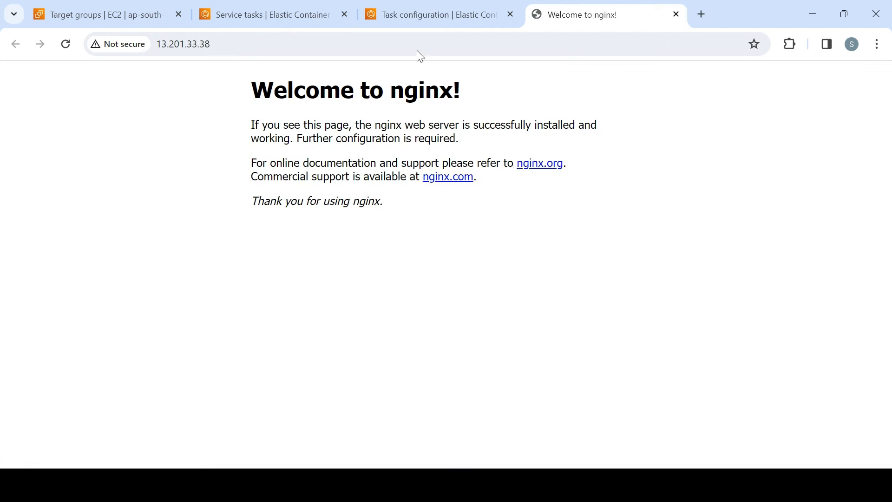
# Step: Close the task's configuration page and return to DemoService2's task list
pyautogui.click(430, 20)
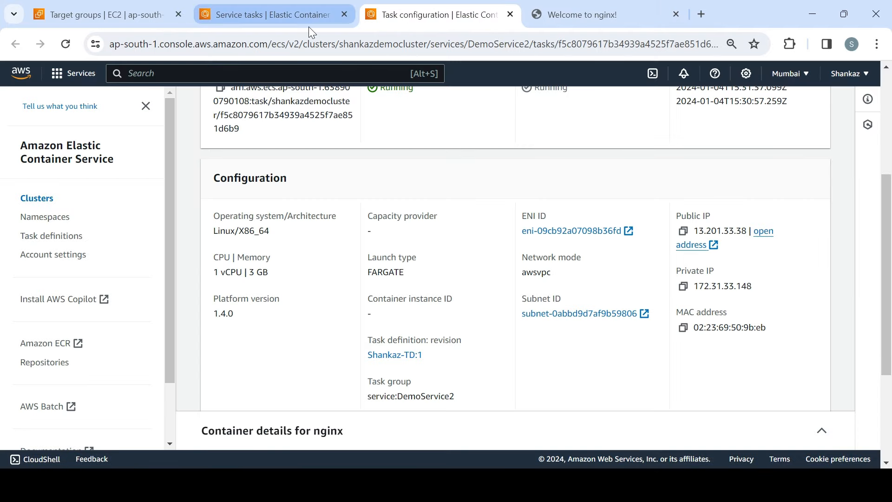
pyautogui.scroll(4, 890, 251)
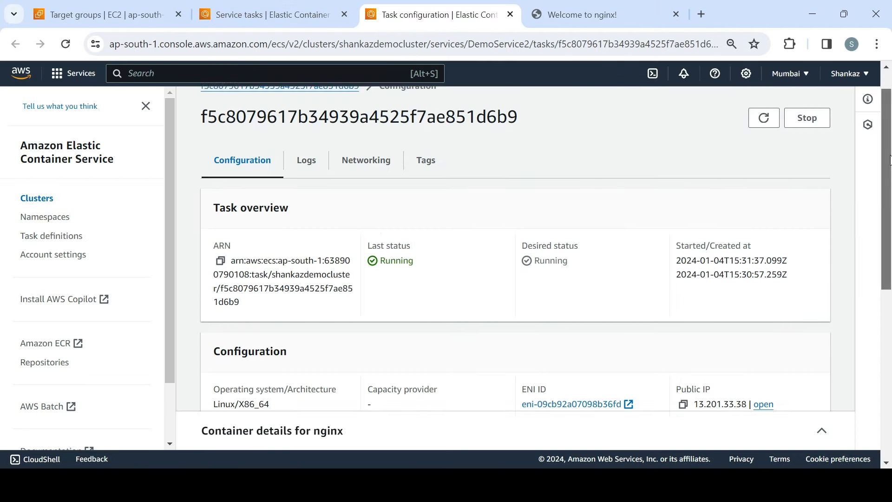
pyautogui.click(243, 14)
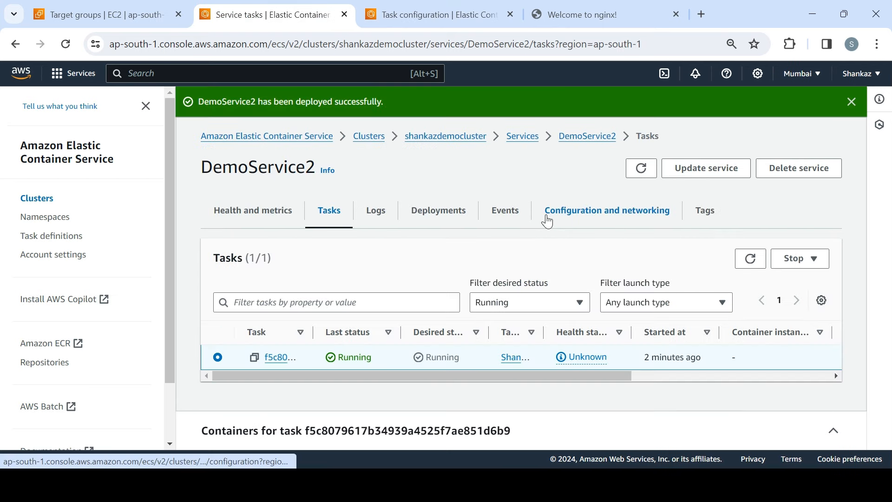
pyautogui.click(441, 22)
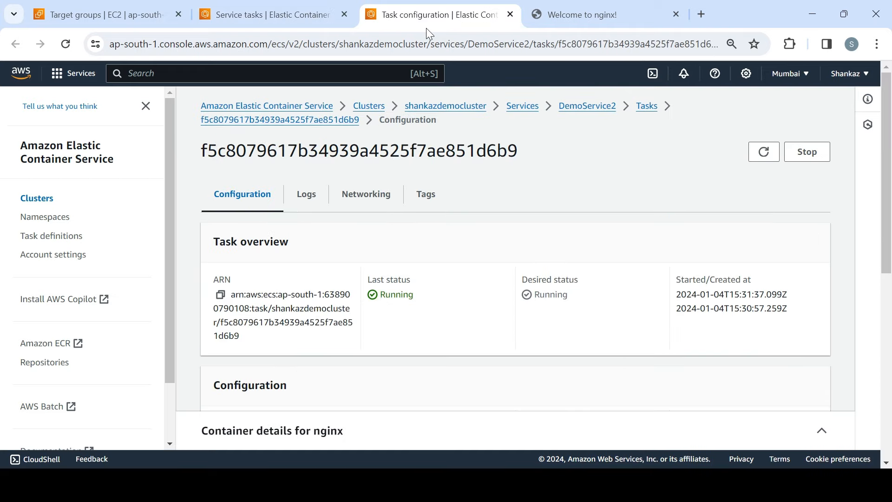
pyautogui.click(510, 14)
pyautogui.click(296, 15)
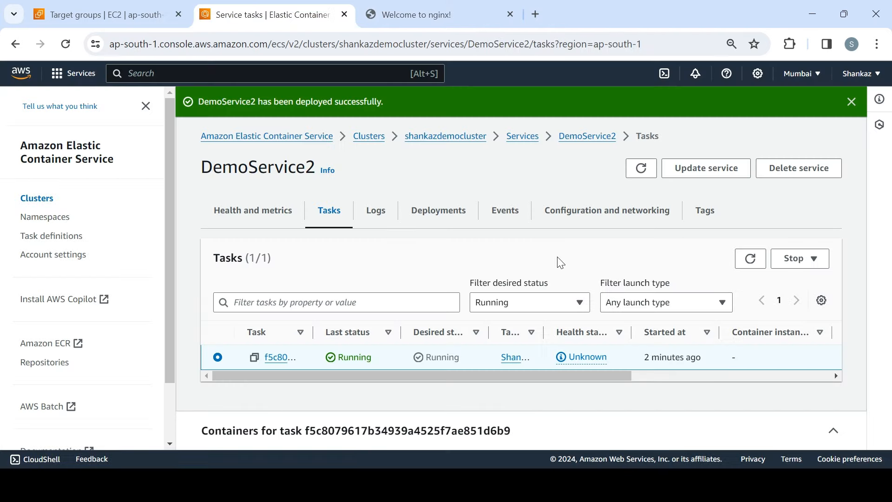
# Step: Copy demoLB's DNS name from the network configuration of DemoService2
pyautogui.click(621, 215)
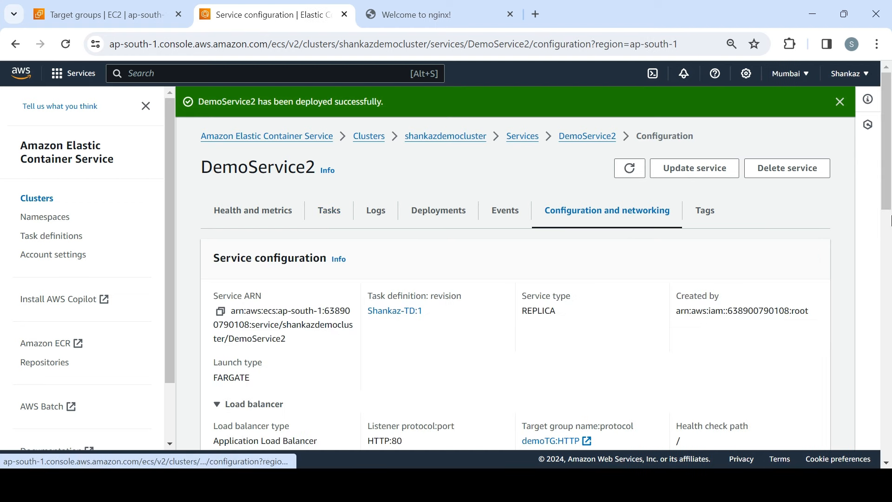
pyautogui.scroll(-6, 650, 302)
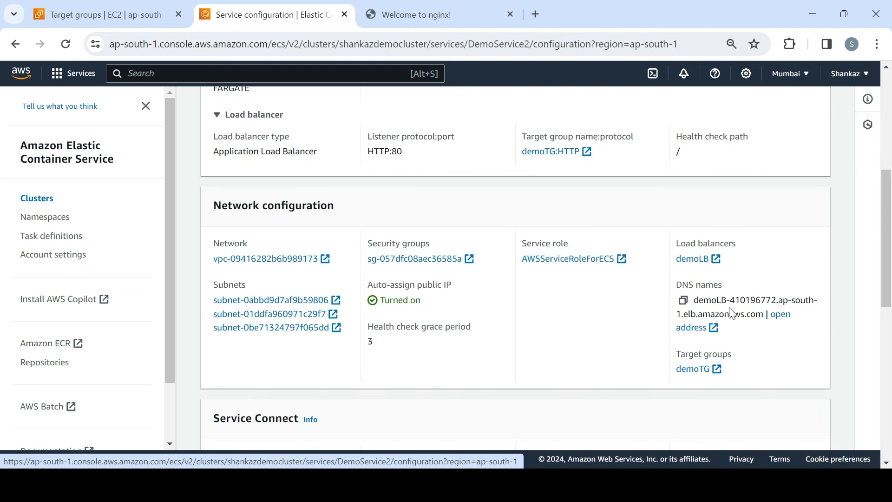
pyautogui.click(683, 300)
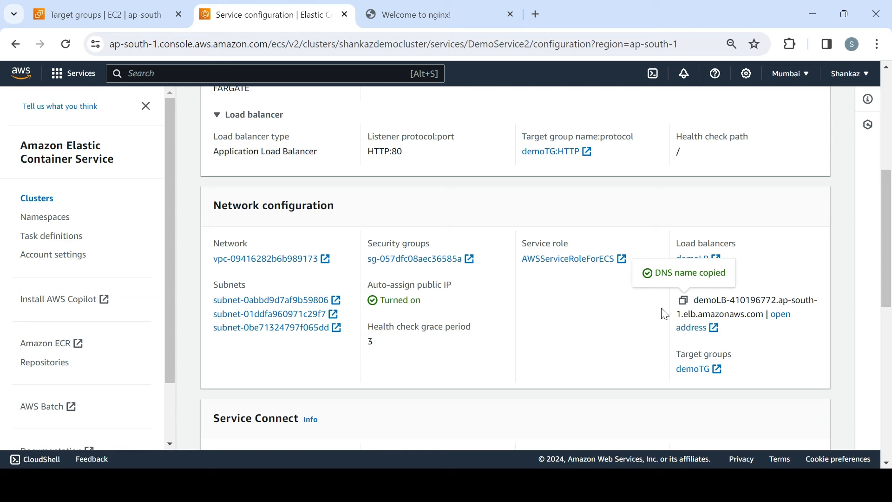
# Step: Find demoLB in the EC2 load balancers list and copy the DNS name from its details
pyautogui.click(133, 22)
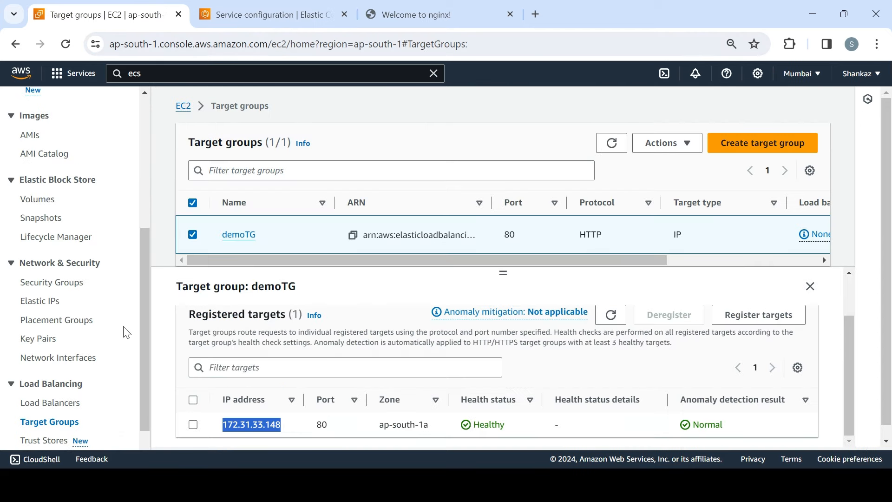
pyautogui.click(62, 405)
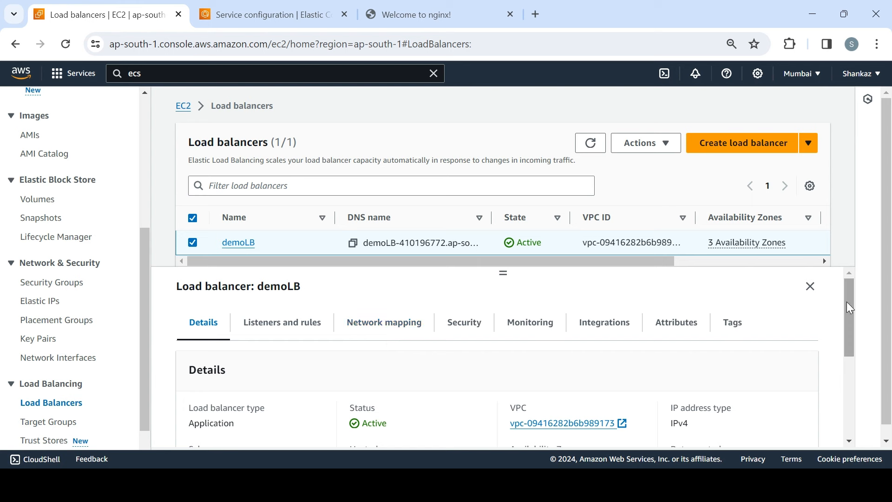
pyautogui.moveTo(849, 303); pyautogui.dragTo(851, 391)
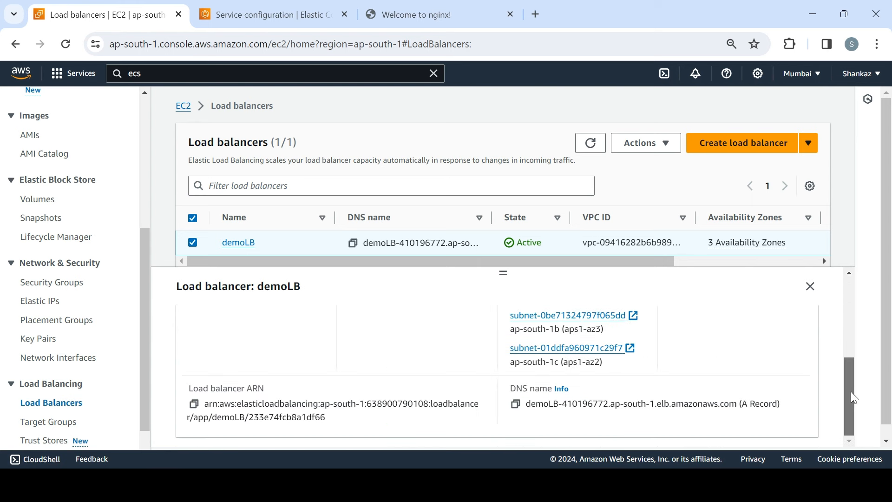
pyautogui.click(515, 409)
pyautogui.click(407, 21)
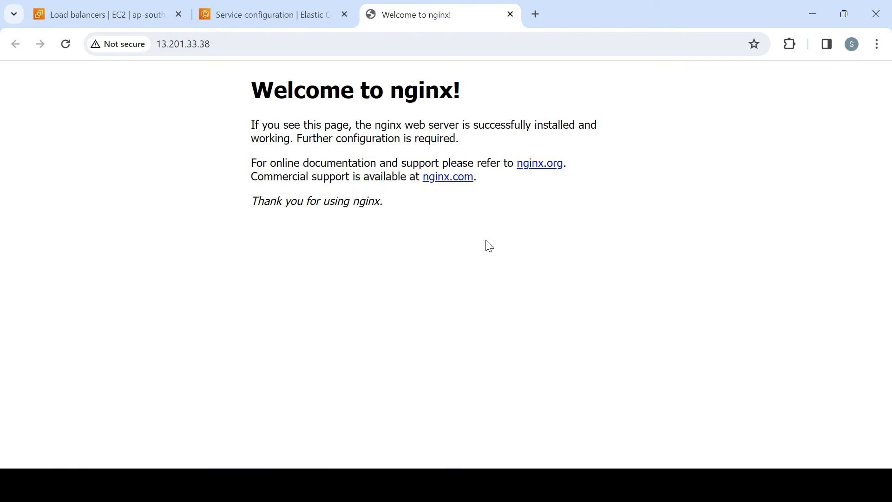
# Step: Open the copied demoLB DNS name in a new browser tab
pyautogui.moveTo(263, 15); pyautogui.dragTo(324, 18)
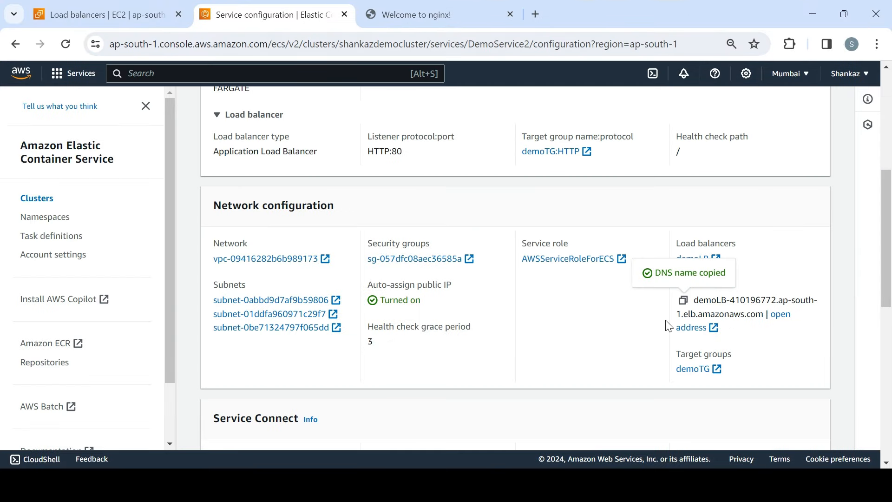
pyautogui.click(536, 21)
pyautogui.hotkey('ctrl', 'v')
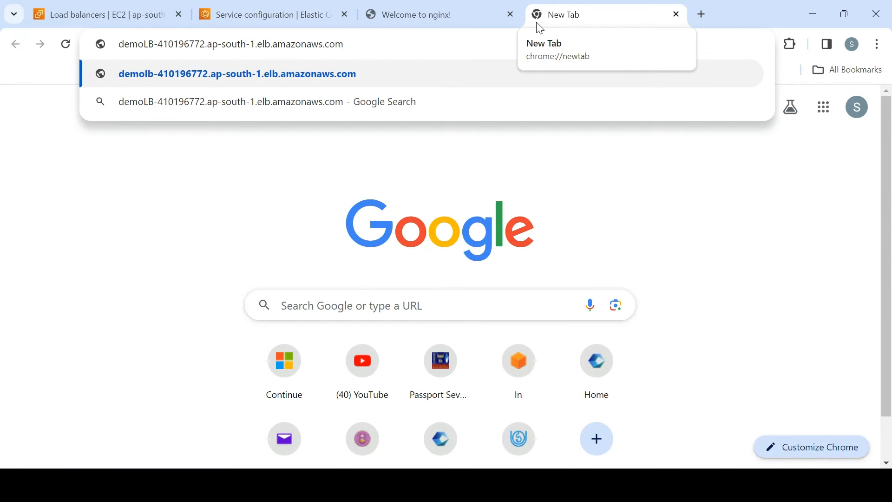
pyautogui.press('Return')
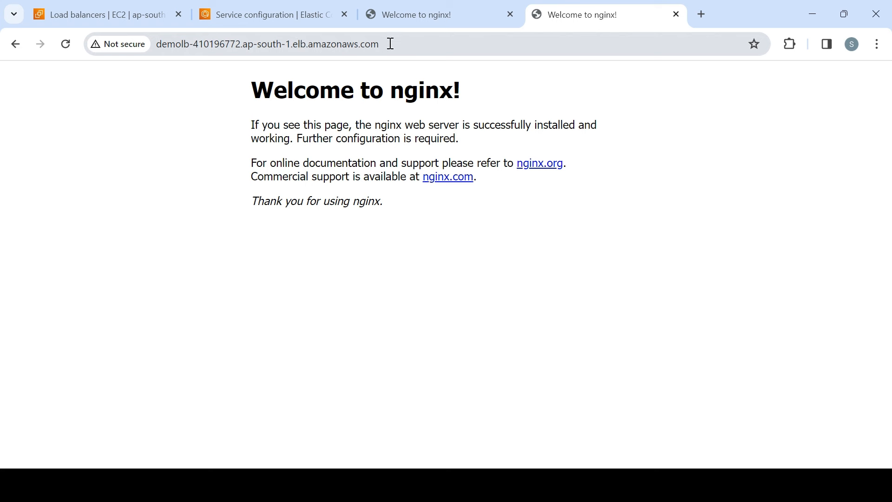
# Step: Compare the nginx page served through demoLB's DNS name with the one served from the task's public IP, highlighting both addresses
pyautogui.moveTo(390, 42); pyautogui.dragTo(154, 50)
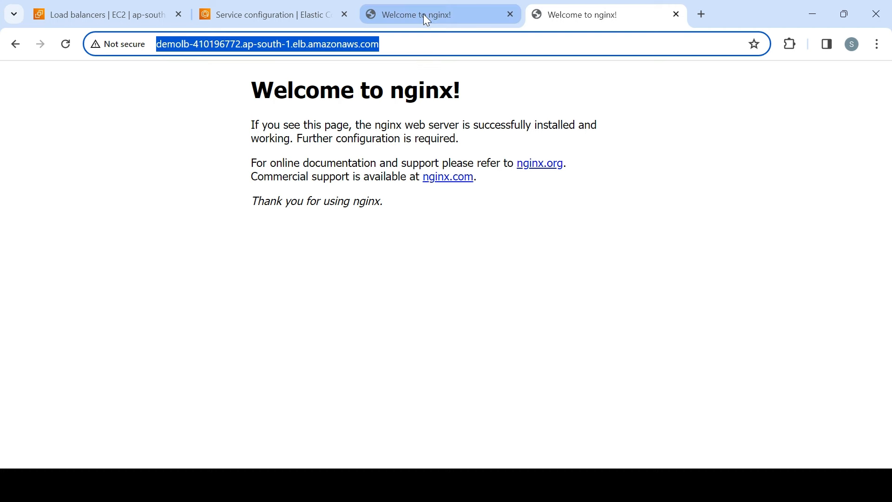
pyautogui.moveTo(427, 21)
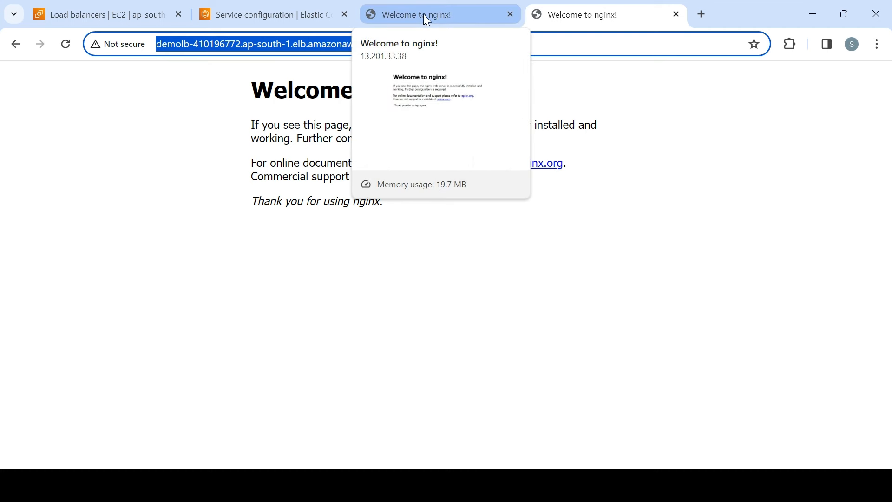
pyautogui.click(426, 20)
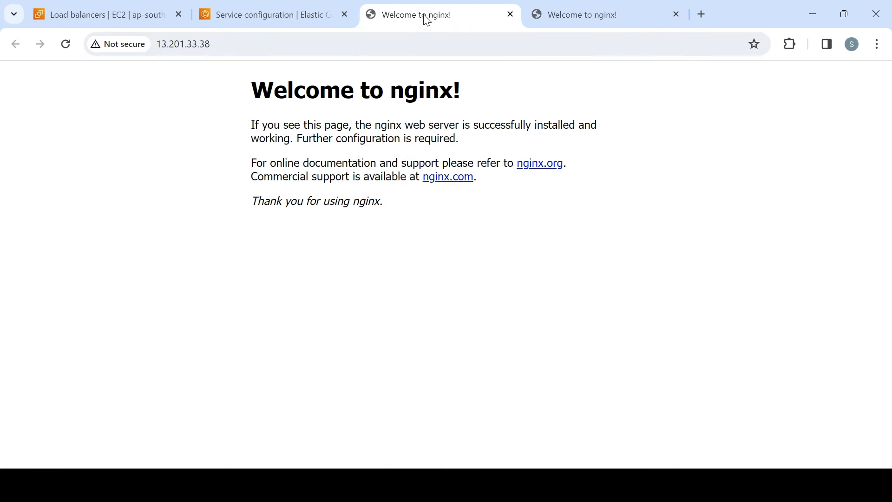
pyautogui.click(285, 45)
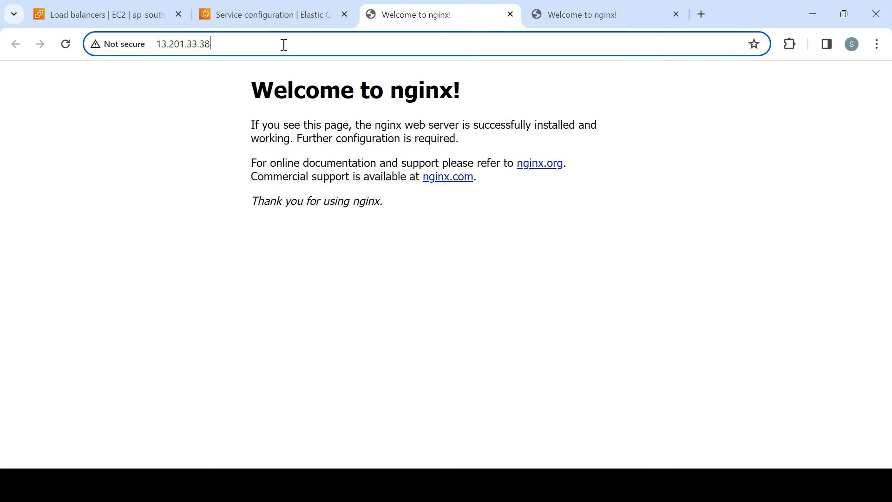
pyautogui.click(569, 22)
pyautogui.click(409, 13)
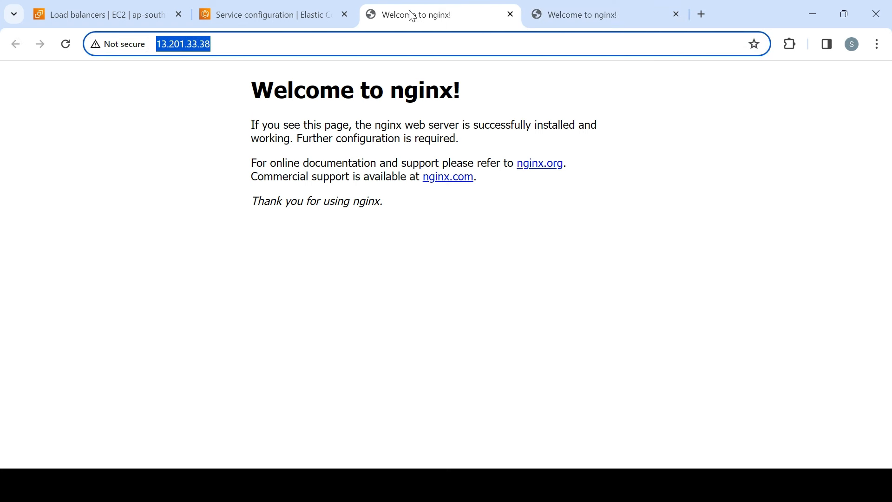
pyautogui.click(272, 52)
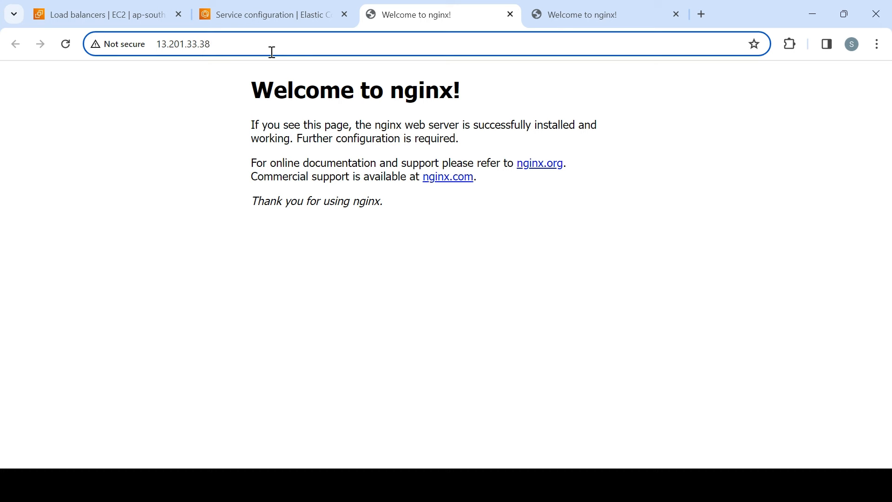
pyautogui.click(564, 16)
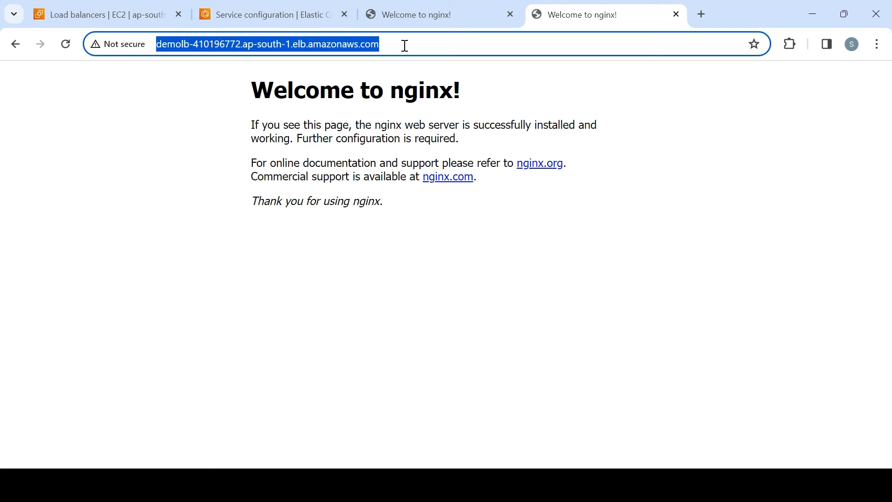
pyautogui.write('ngins')
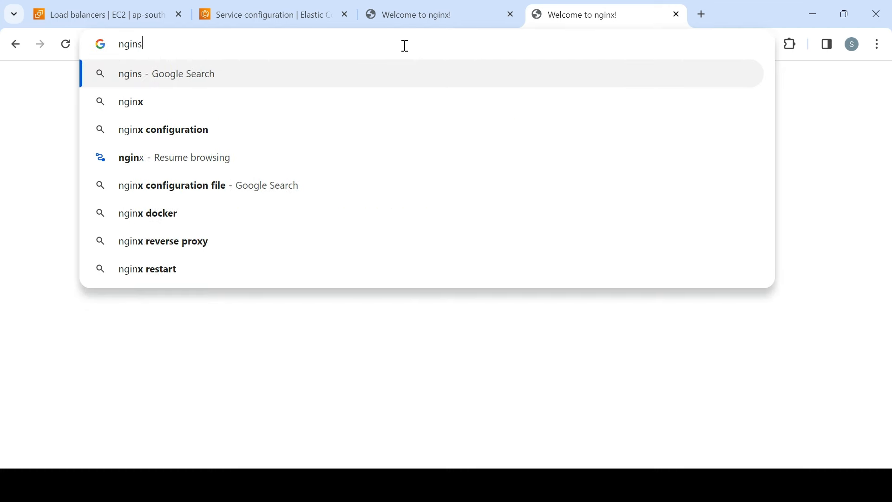
pyautogui.press('BackSpace')
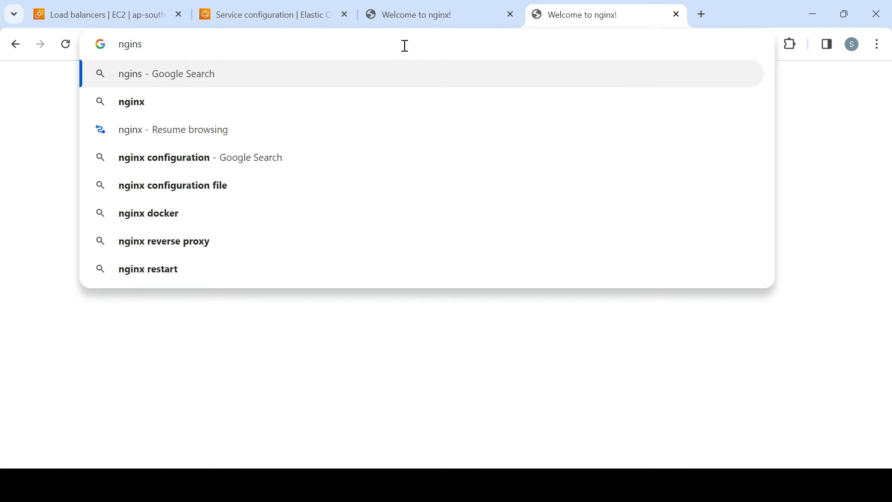
pyautogui.write('x.shanks')
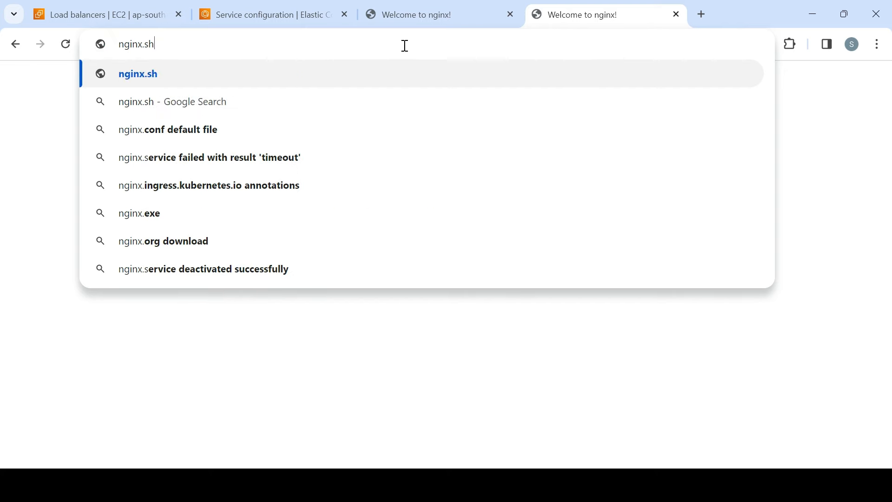
pyautogui.press('BackSpace')
pyautogui.write('az.com')
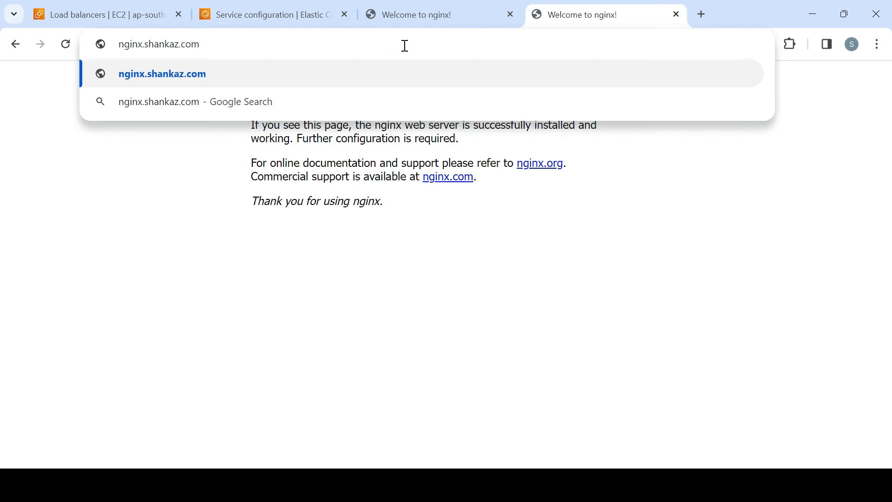
pyautogui.hotkey('ctrl', 'a')
pyautogui.press('BackSpace')
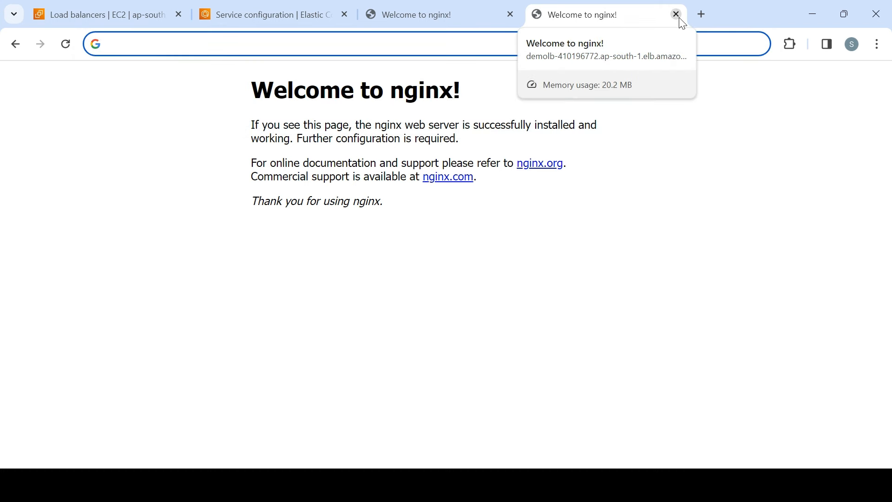
pyautogui.click(455, 21)
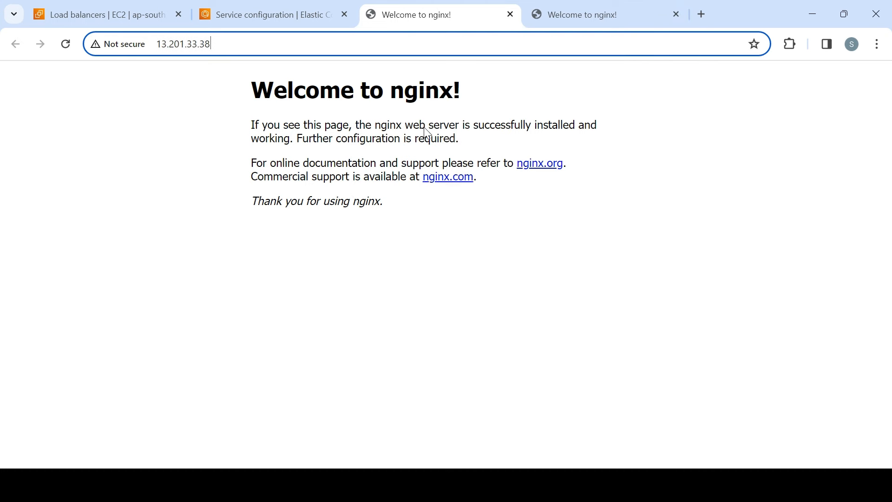